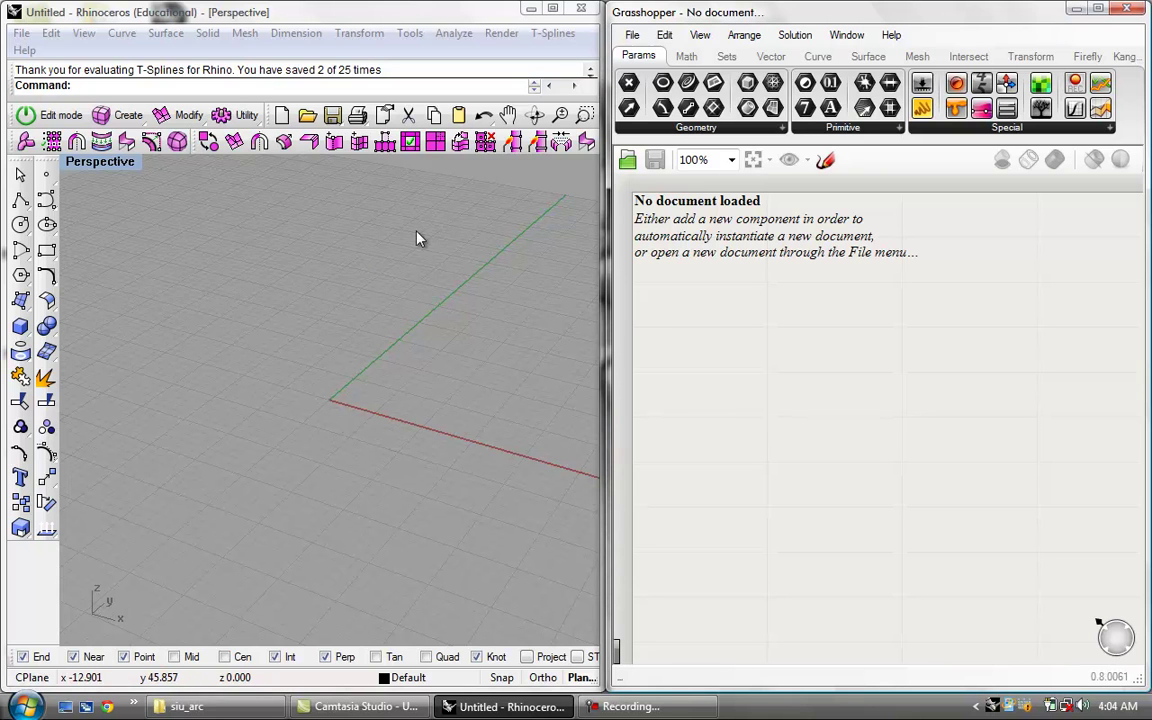
# Step: Close the Grasshopper window and relaunch it from Rhino with the Grasshopper command
pyautogui.click(1128, 14)
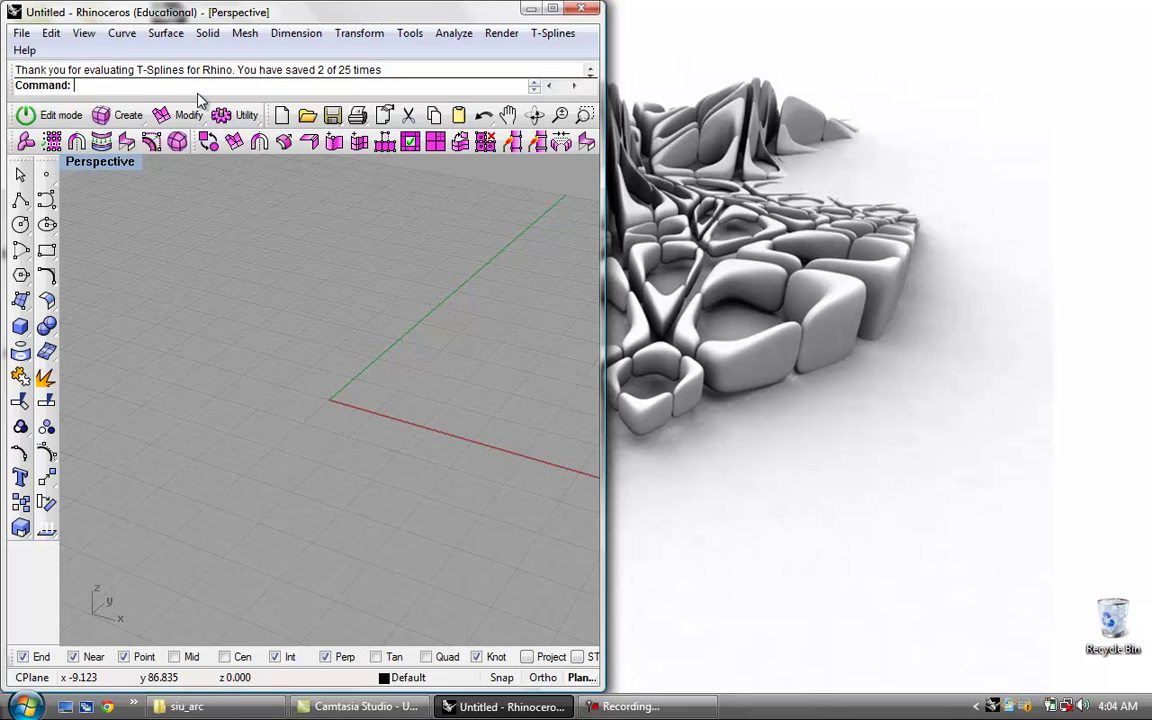
pyautogui.write('Grasshopper')
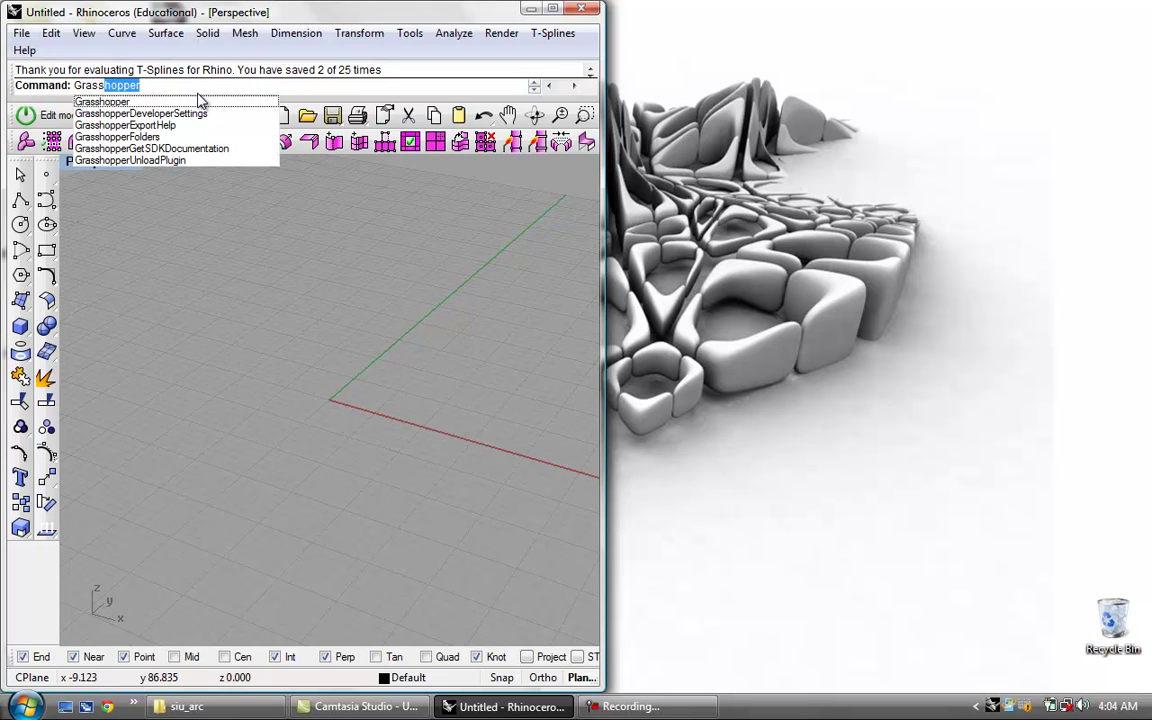
pyautogui.press('Return')
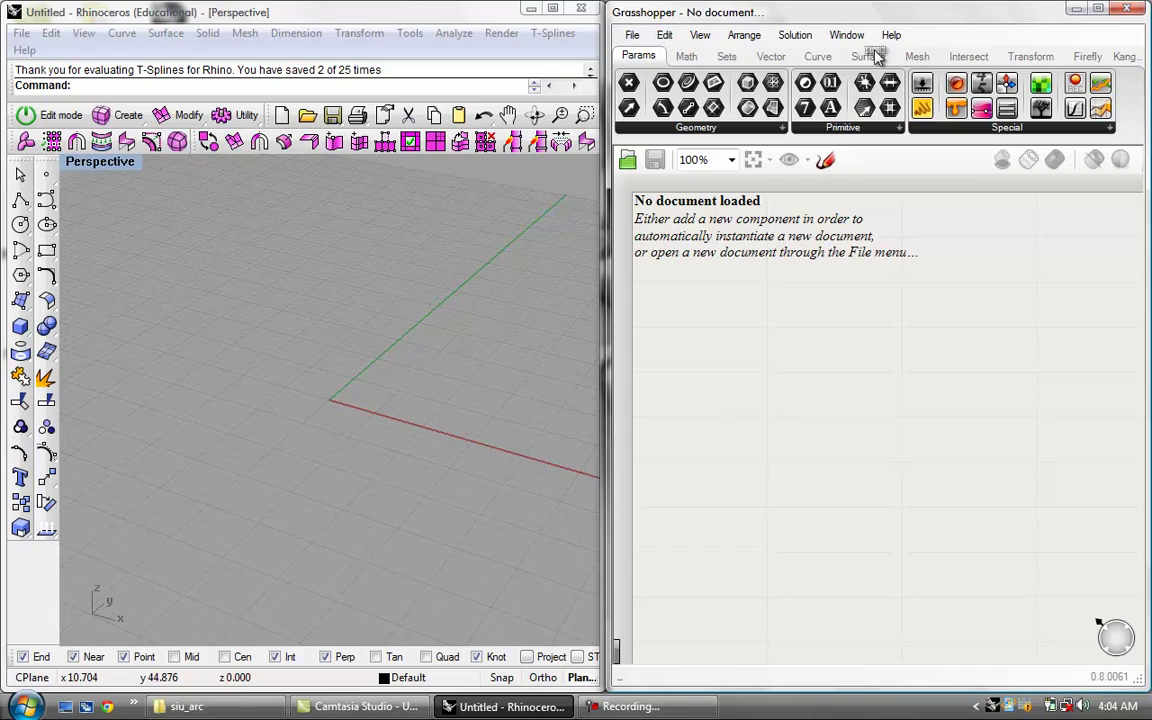
pyautogui.click(634, 36)
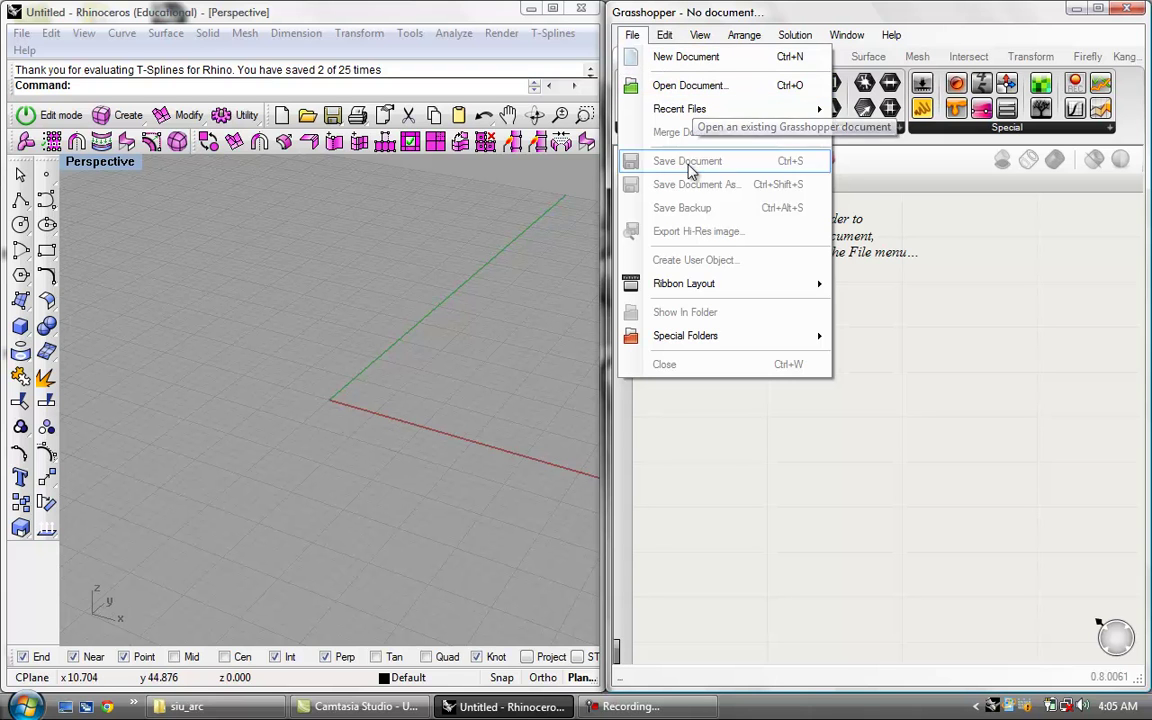
pyautogui.click(676, 37)
pyautogui.click(692, 37)
pyautogui.click(847, 36)
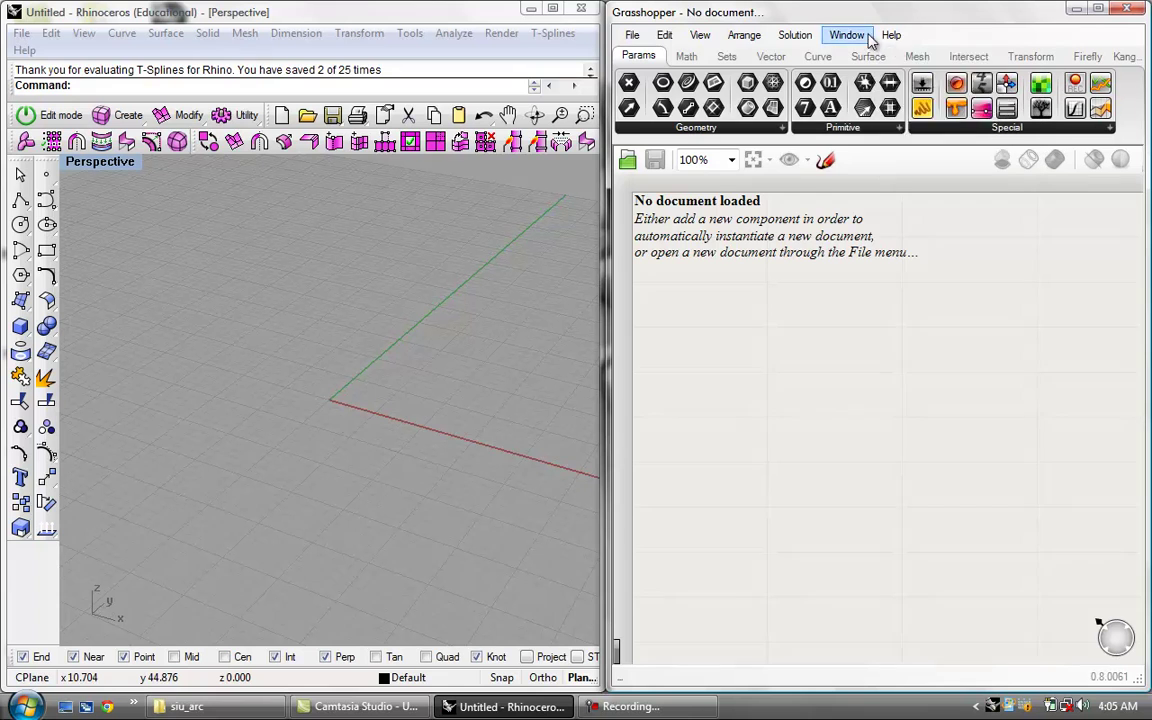
pyautogui.click(745, 37)
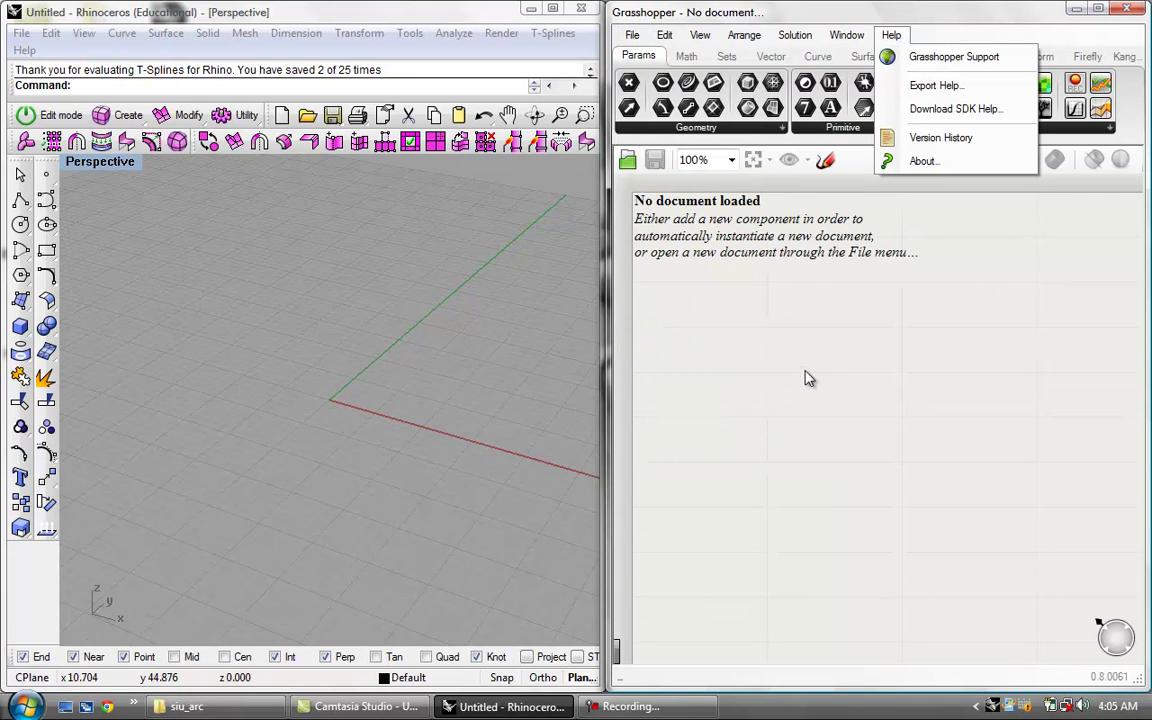
pyautogui.click(760, 345)
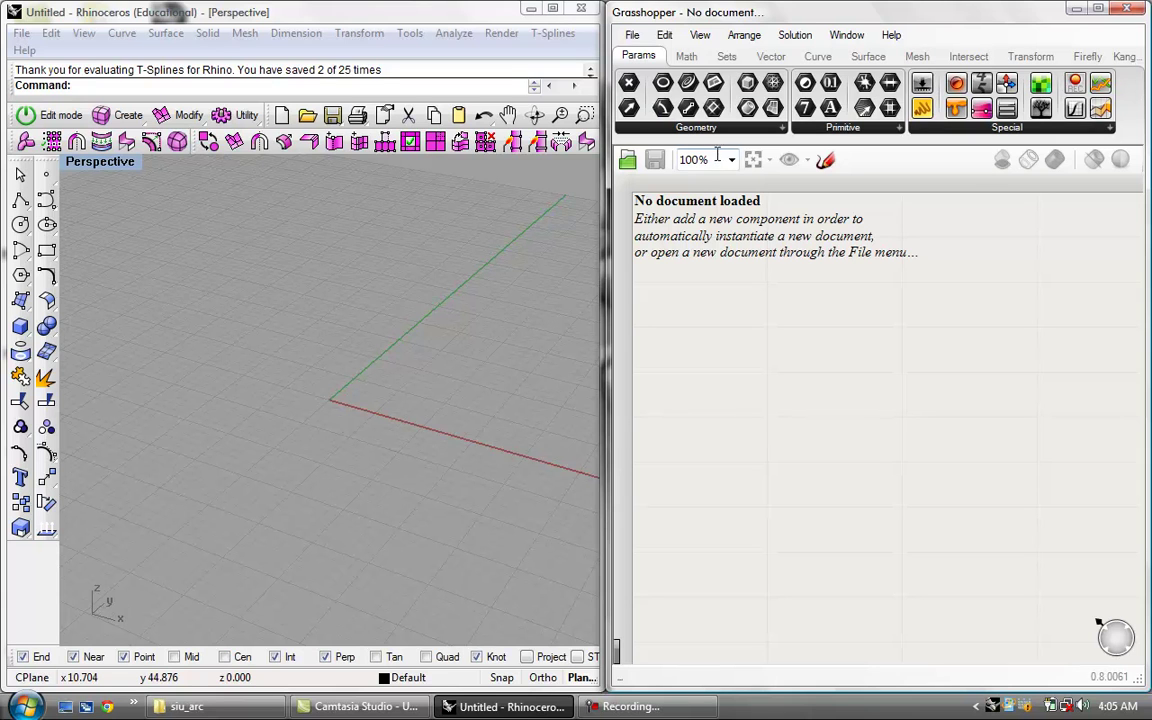
# Step: Place a single-variable function component (F1) on the canvas and remove it again
pyautogui.click(687, 58)
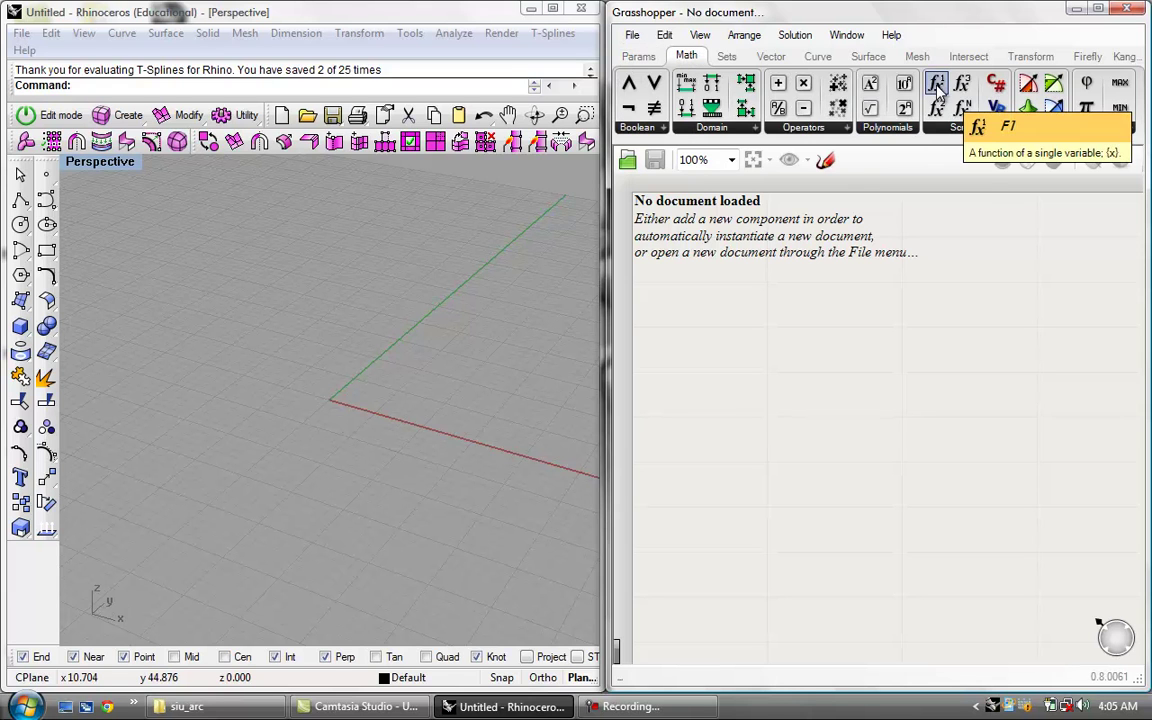
pyautogui.moveTo(937, 88); pyautogui.dragTo(855, 313)
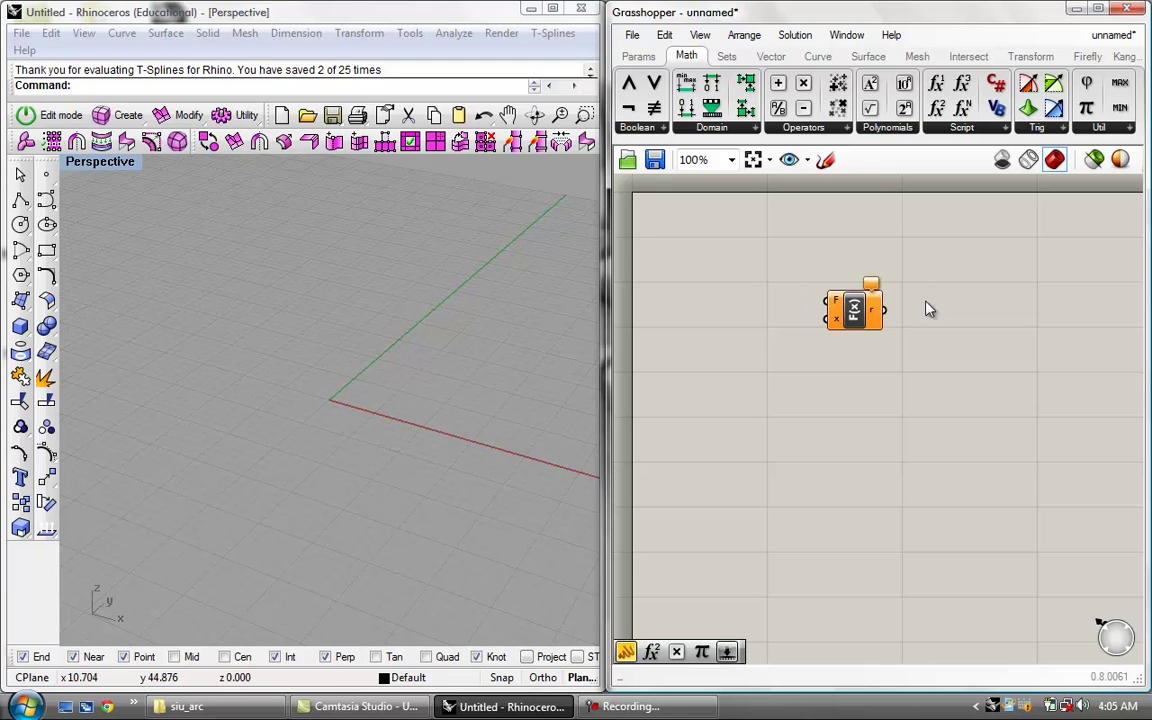
pyautogui.click(855, 313)
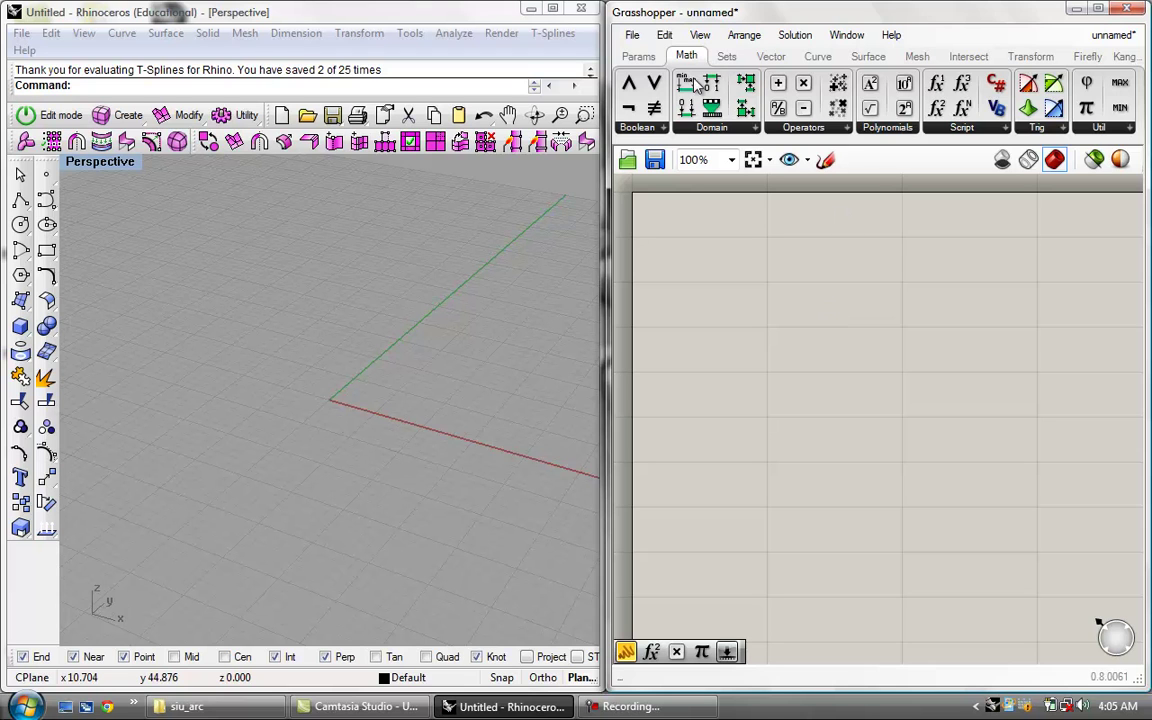
# Step: Look through the Params, Vector, Sets and Math component categories and try the canvas component search with the keyword "li"
pyautogui.click(636, 57)
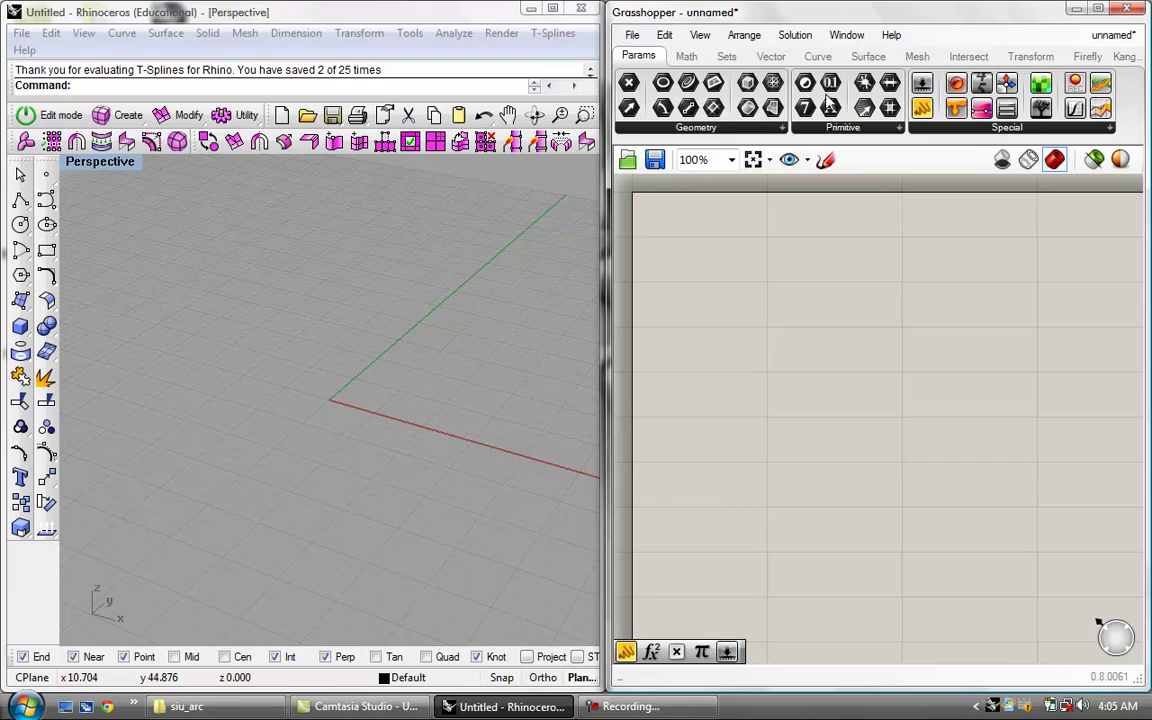
pyautogui.click(770, 56)
pyautogui.click(729, 57)
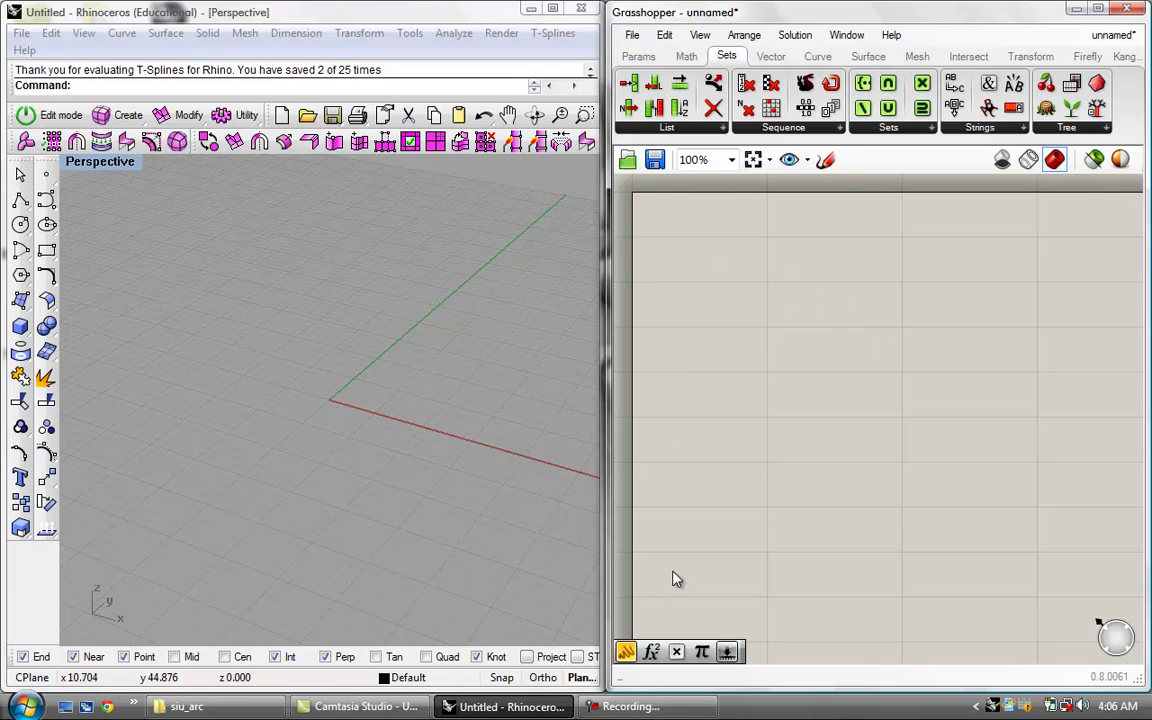
pyautogui.doubleClick(812, 338)
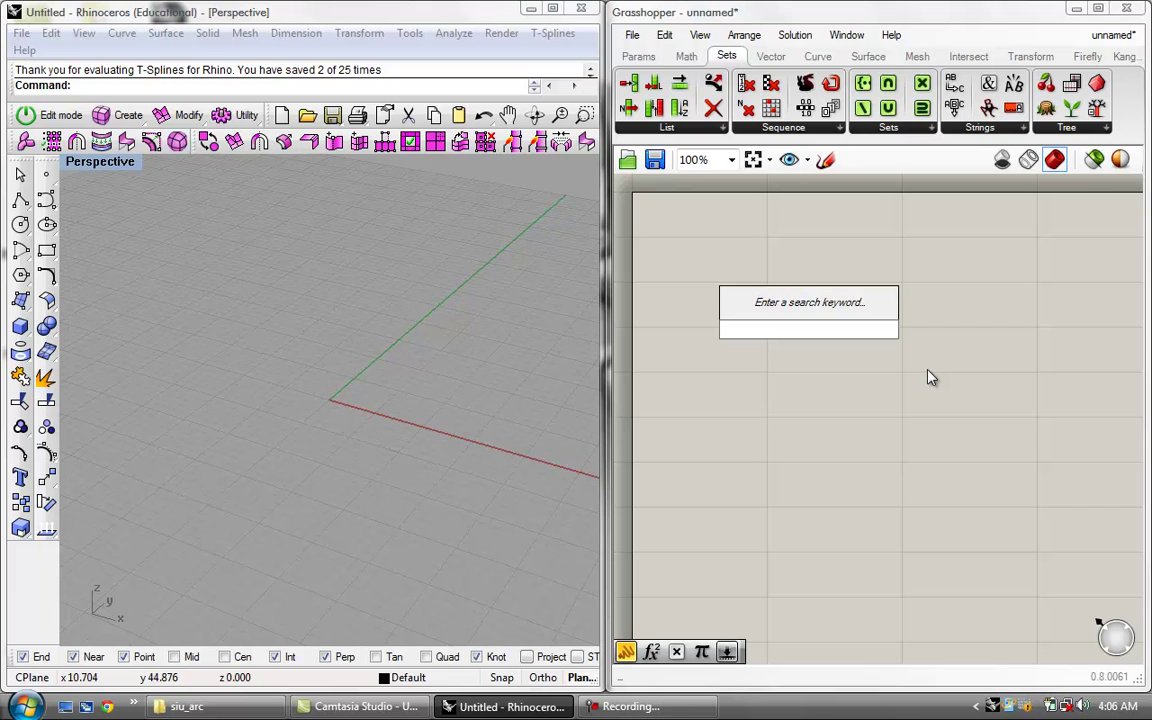
pyautogui.write('li')
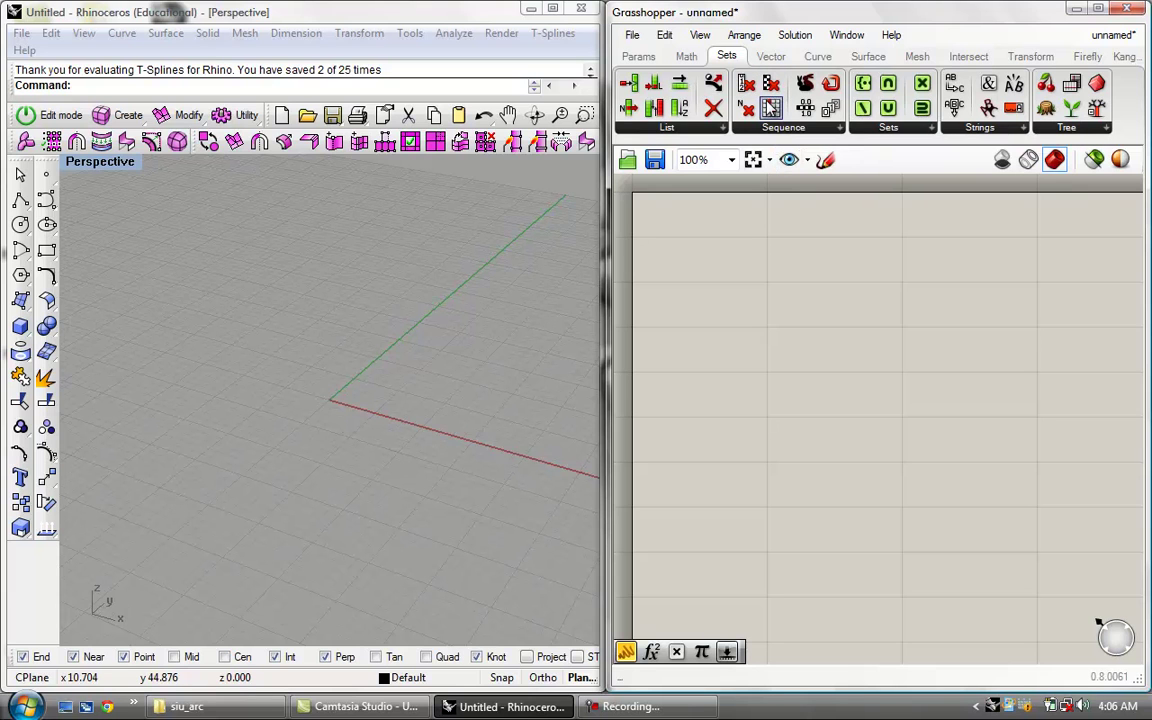
pyautogui.doubleClick(815, 386)
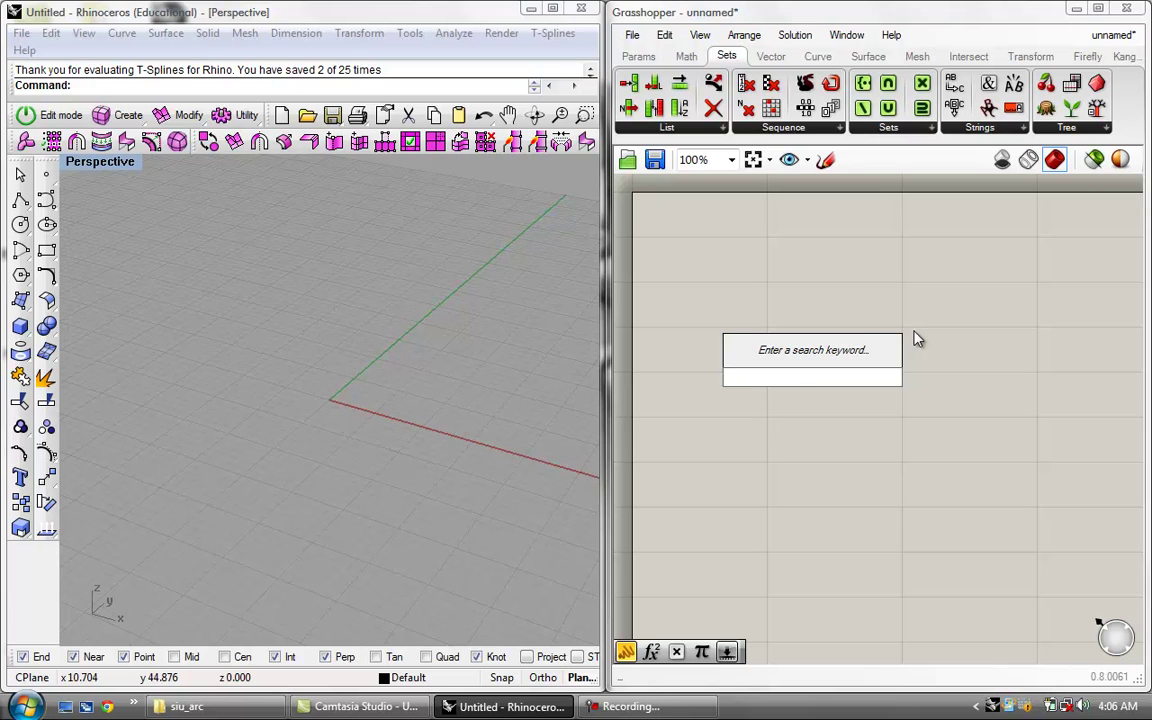
pyautogui.press('Escape')
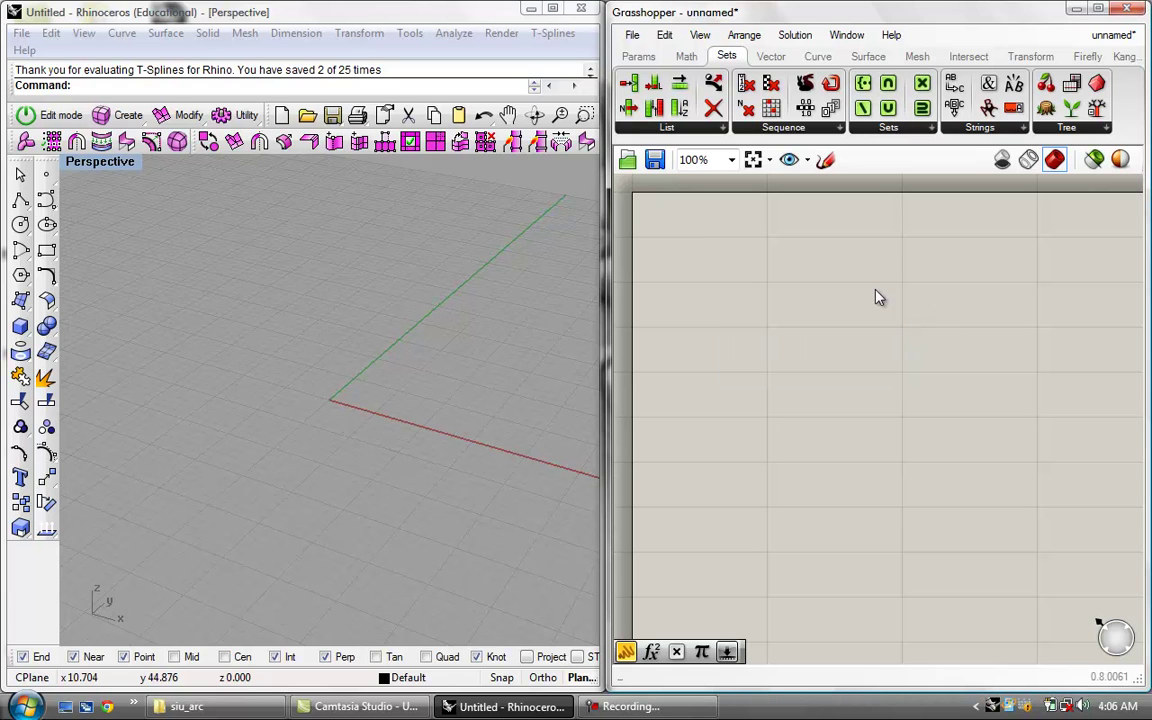
pyautogui.click(640, 57)
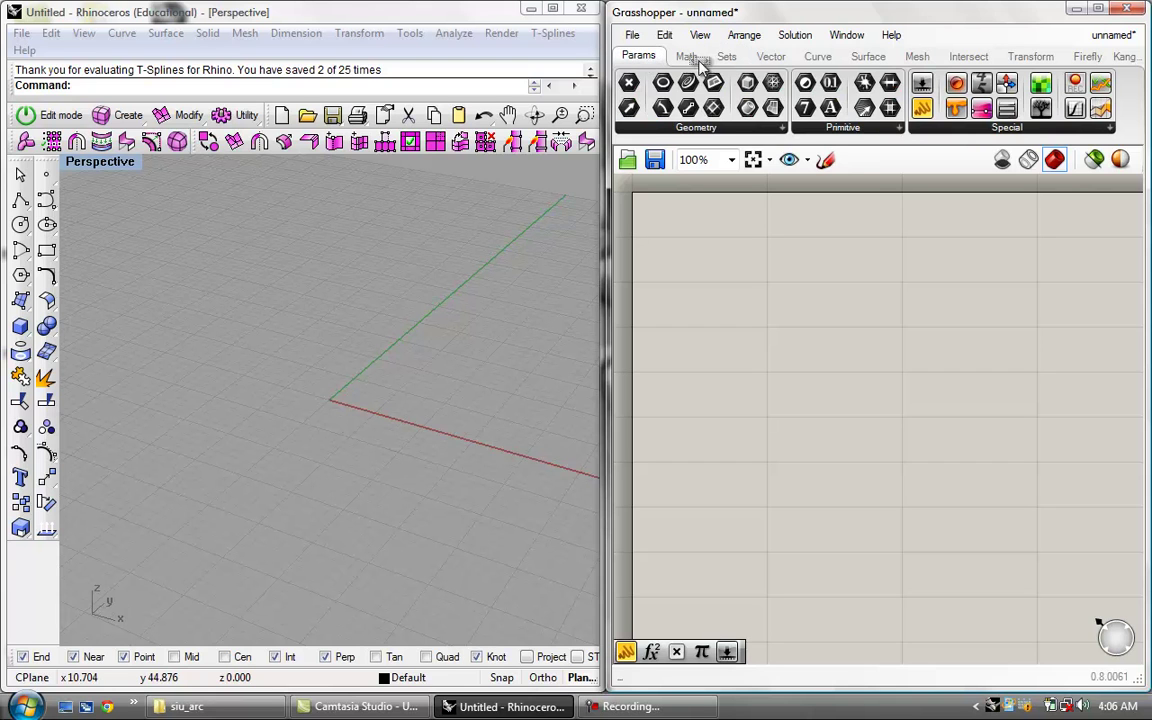
pyautogui.click(690, 59)
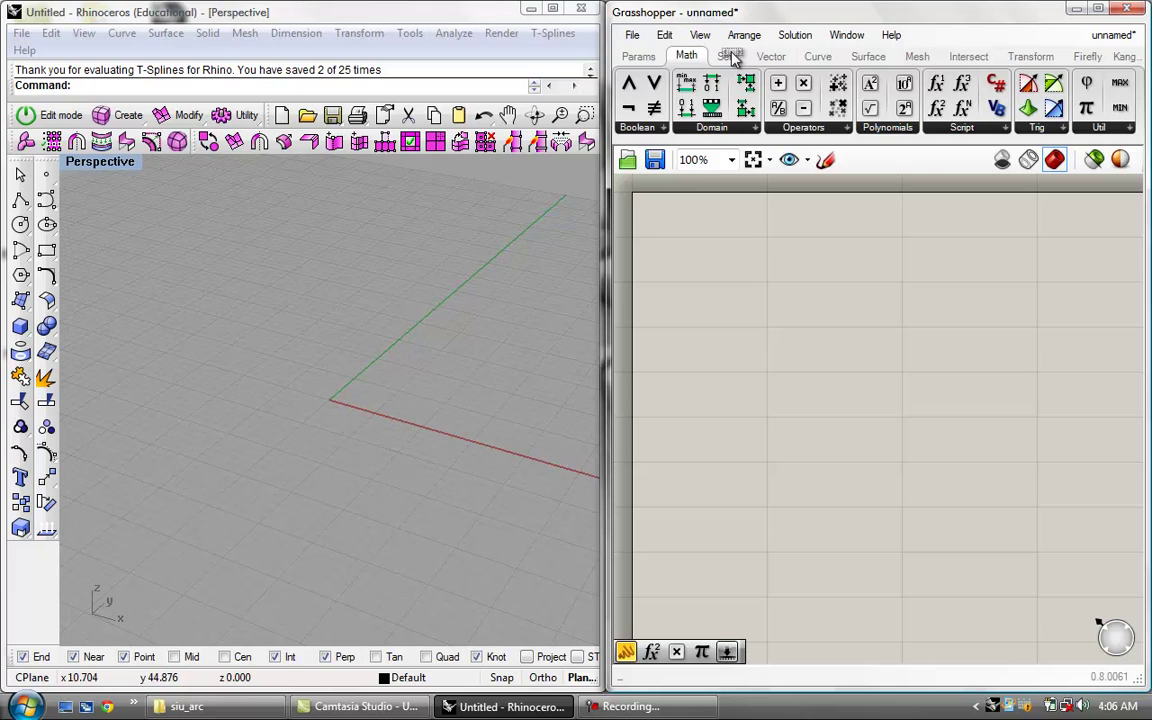
pyautogui.click(729, 56)
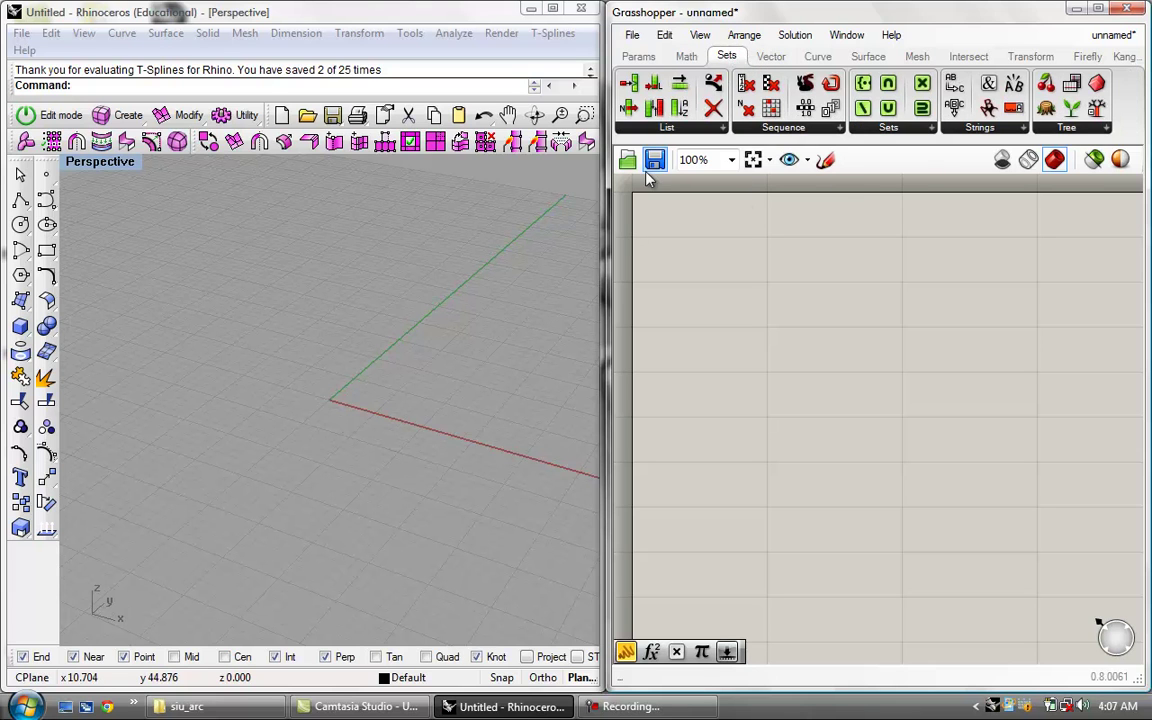
pyautogui.click(770, 60)
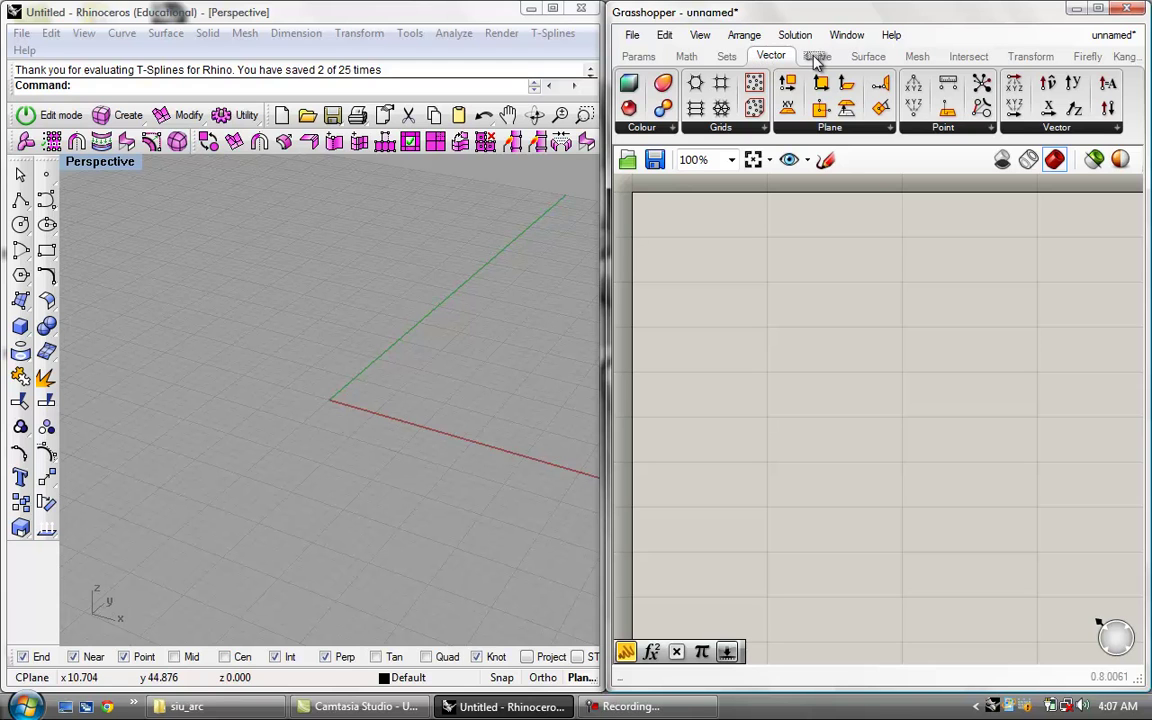
# Step: Place a Point parameter in the upper-left area of the Grasshopper canvas
pyautogui.click(636, 57)
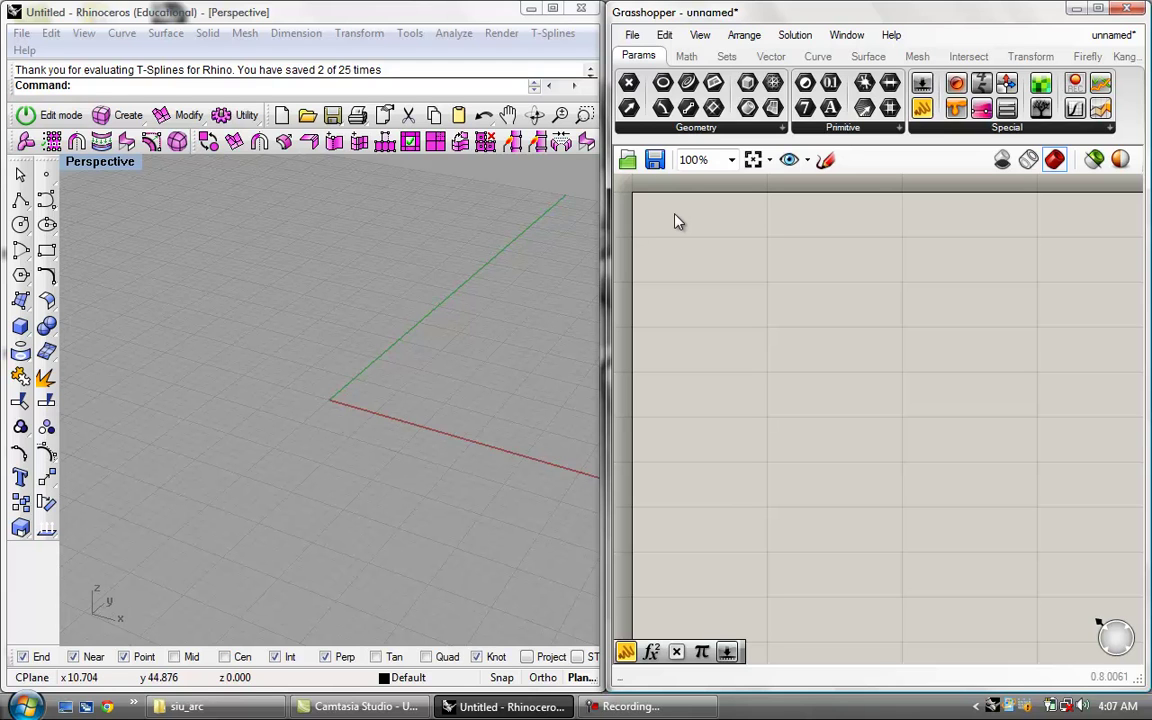
pyautogui.moveTo(628, 85); pyautogui.dragTo(733, 334)
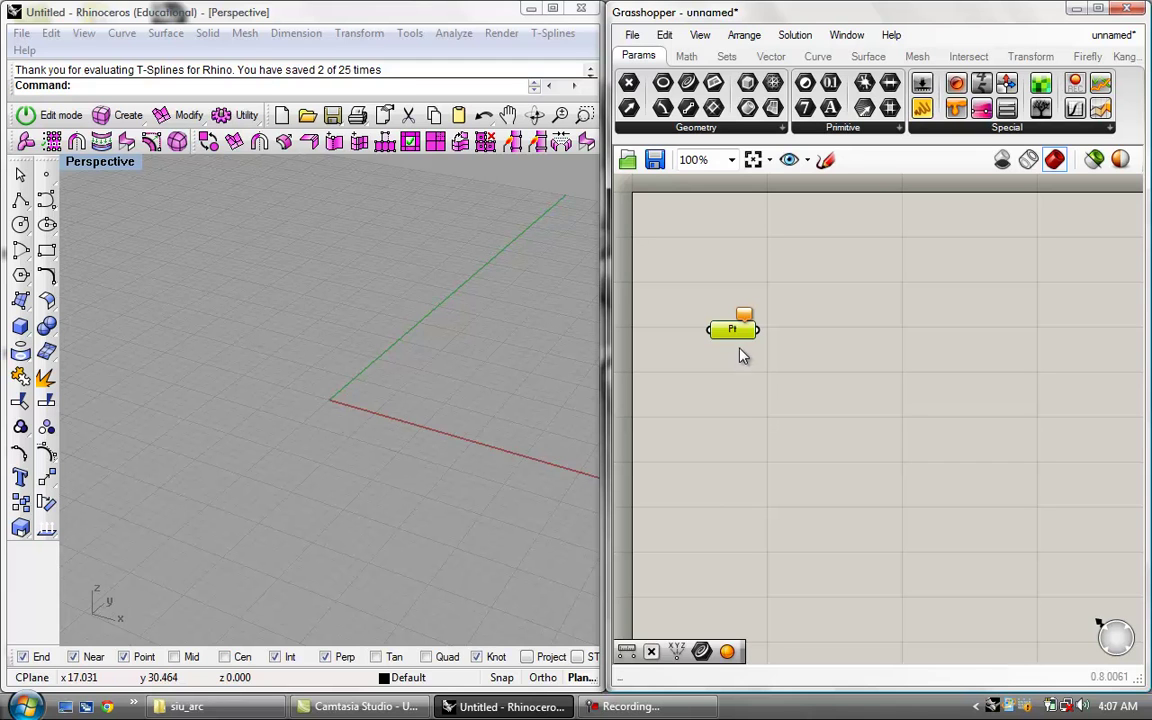
pyautogui.moveTo(730, 335); pyautogui.dragTo(696, 310)
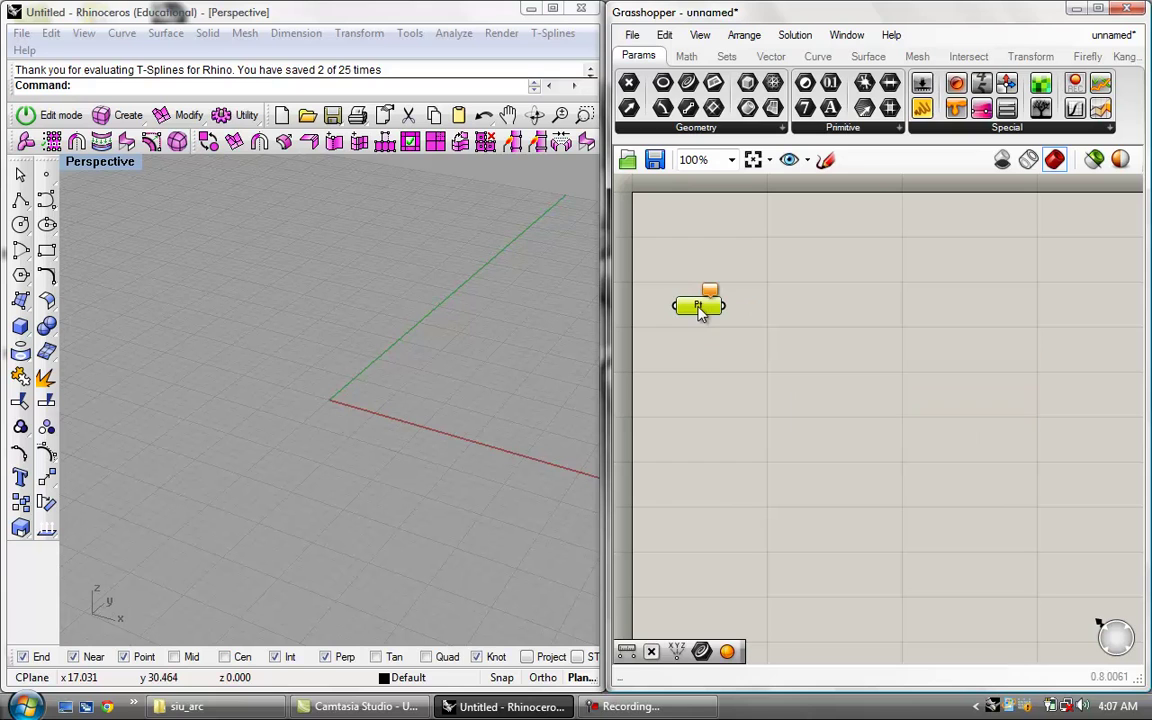
# Step: Add a Circle component with C, N and R inputs to the canvas and align the Point parameter to its left
pyautogui.click(771, 56)
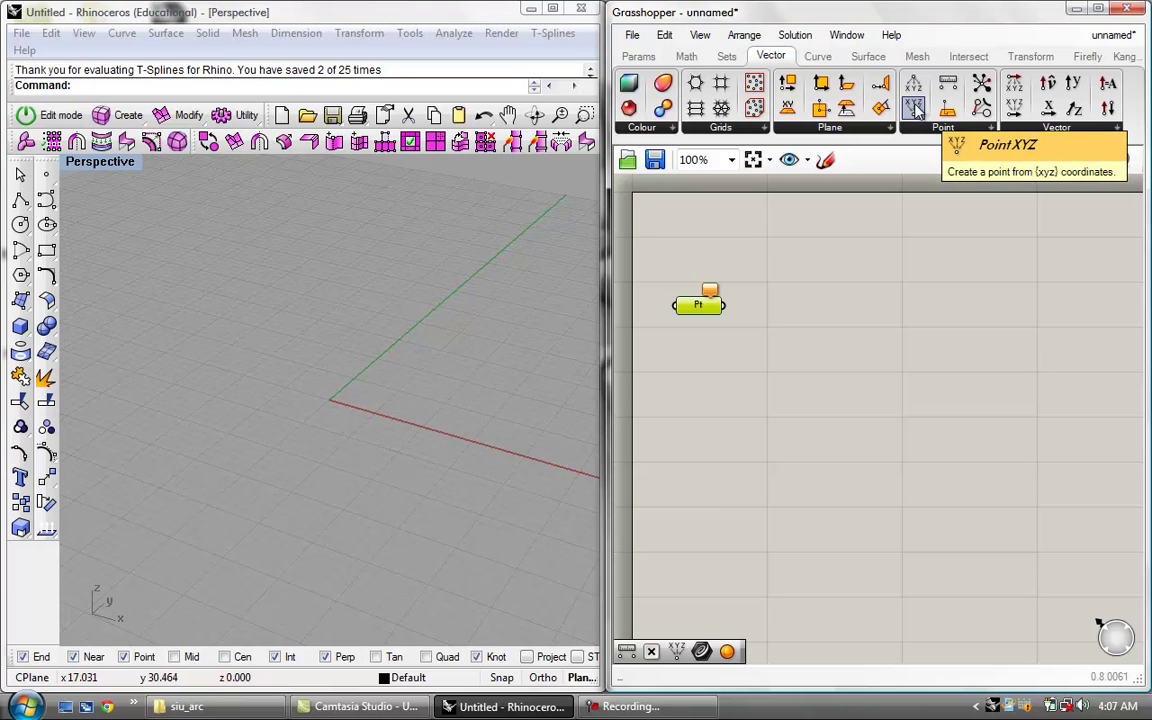
pyautogui.click(818, 56)
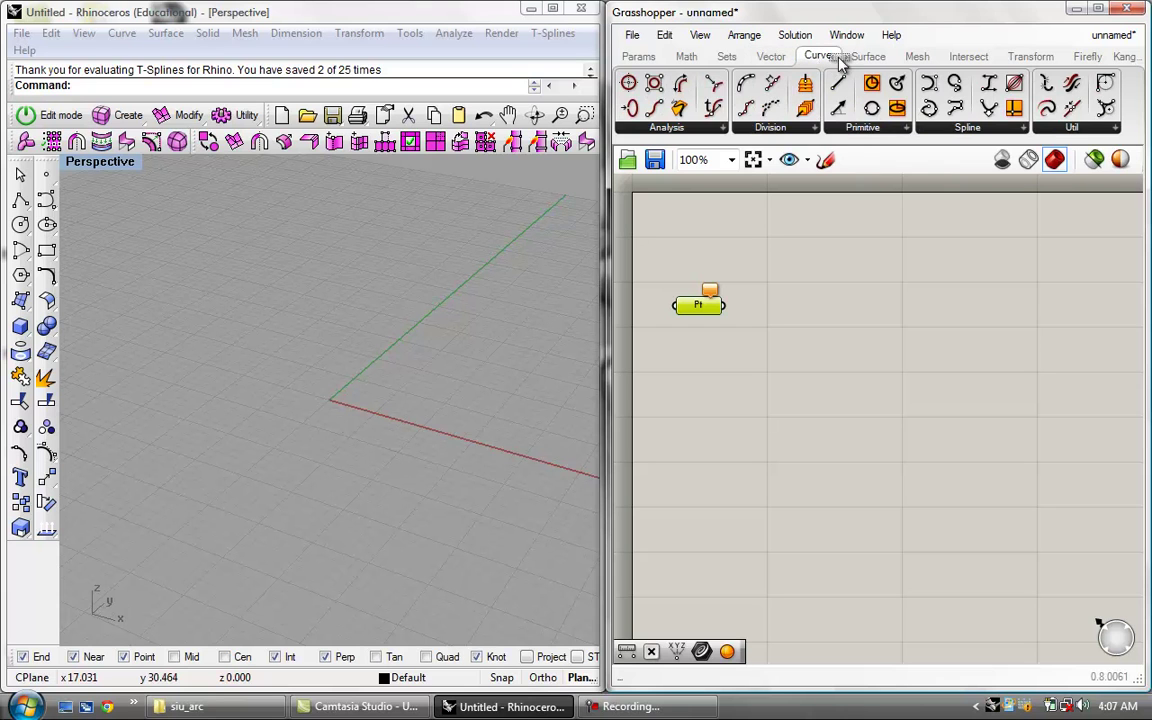
pyautogui.moveTo(872, 83); pyautogui.dragTo(863, 318)
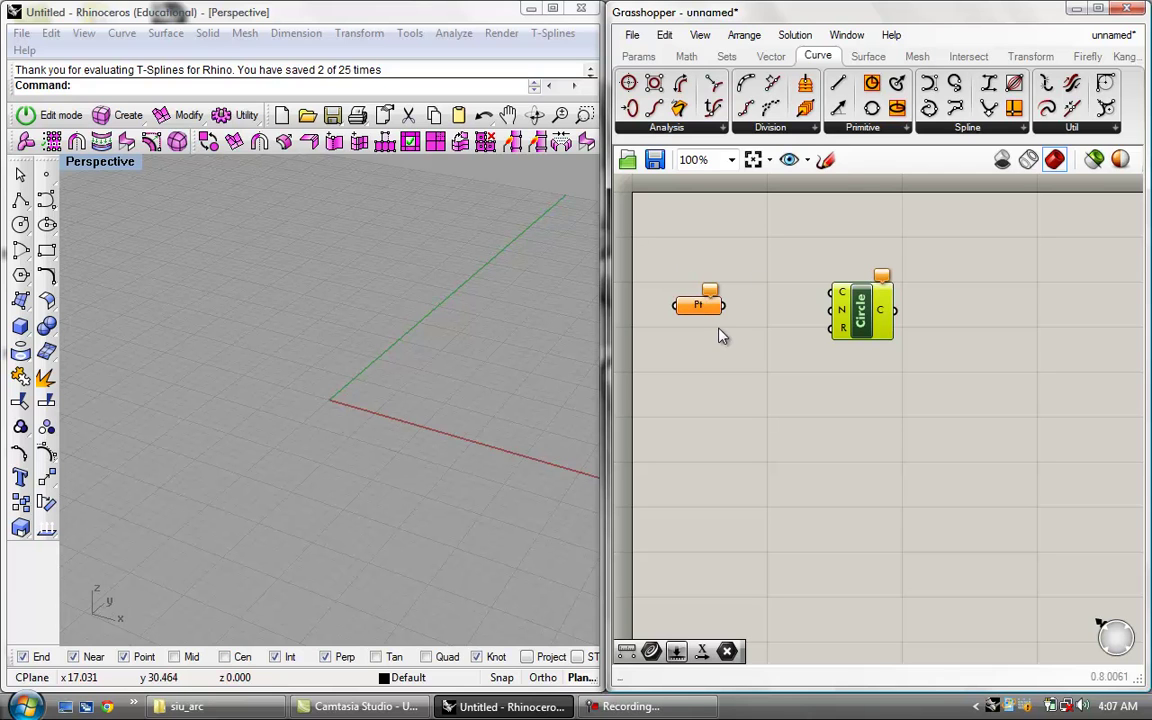
pyautogui.moveTo(705, 313); pyautogui.dragTo(738, 314)
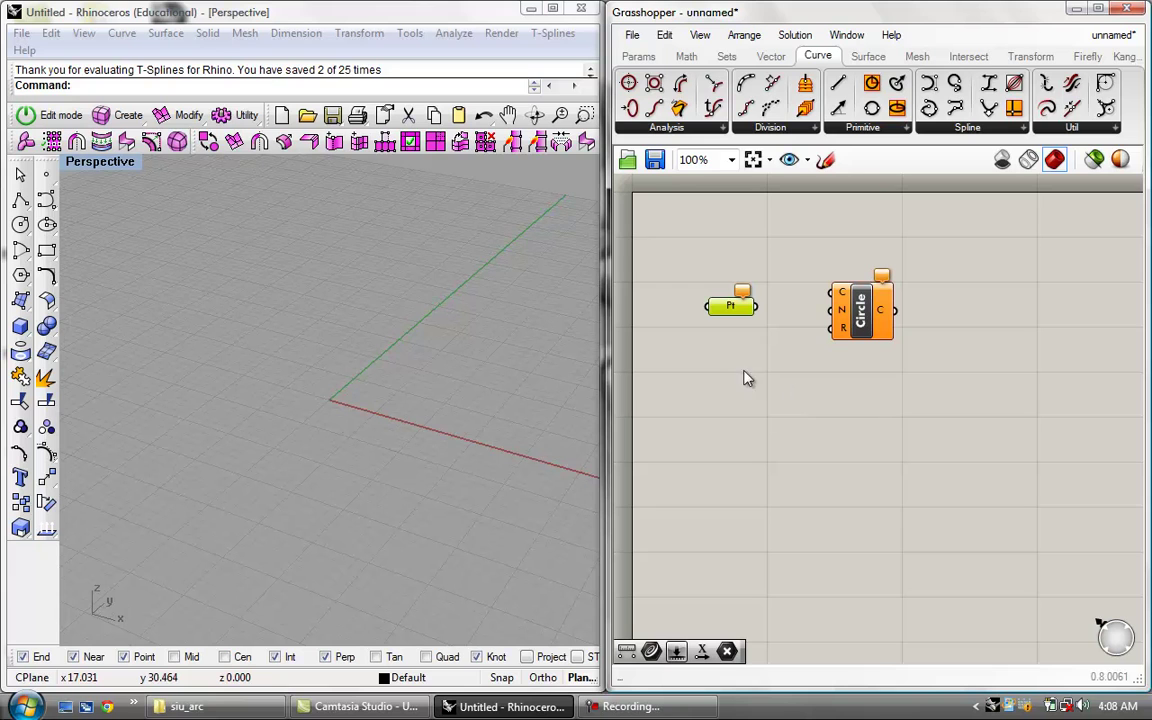
pyautogui.moveTo(735, 315)
pyautogui.mouseDown()
pyautogui.moveTo(767, 318)
pyautogui.moveTo(743, 318)
pyautogui.mouseUp()
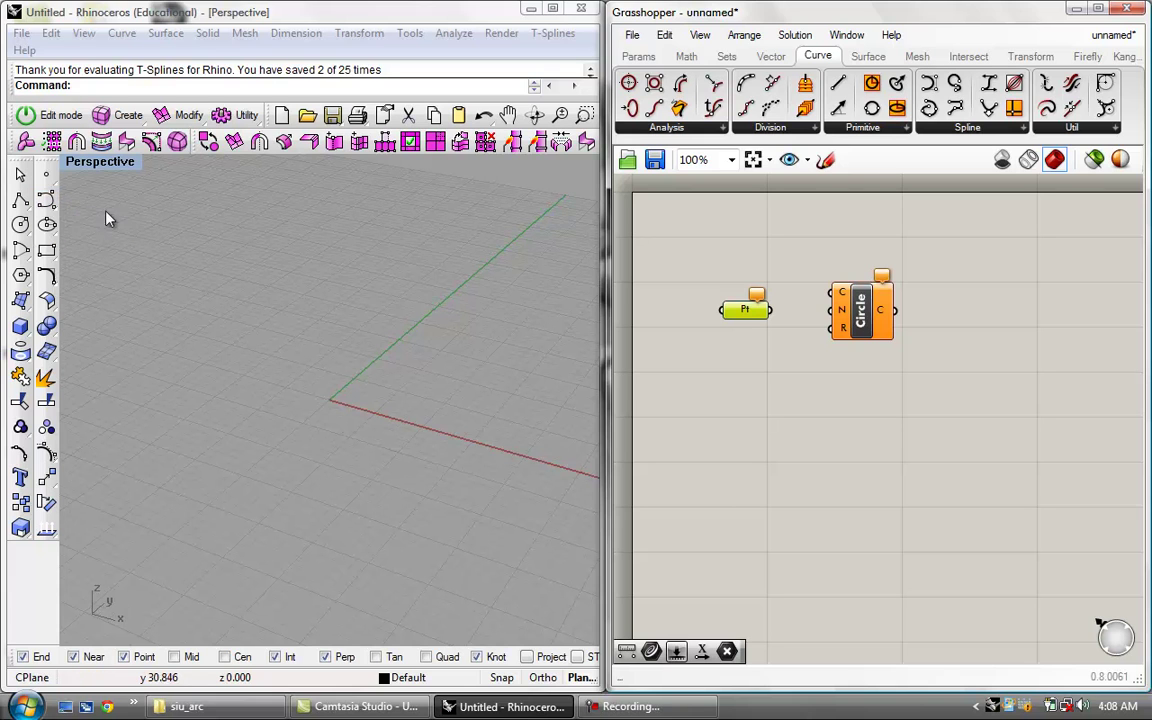
# Step: Create a point near the origin in the Rhino Perspective viewport and reference it as the single point of the Grasshopper Point parameter
pyautogui.click(46, 174)
pyautogui.click(335, 386)
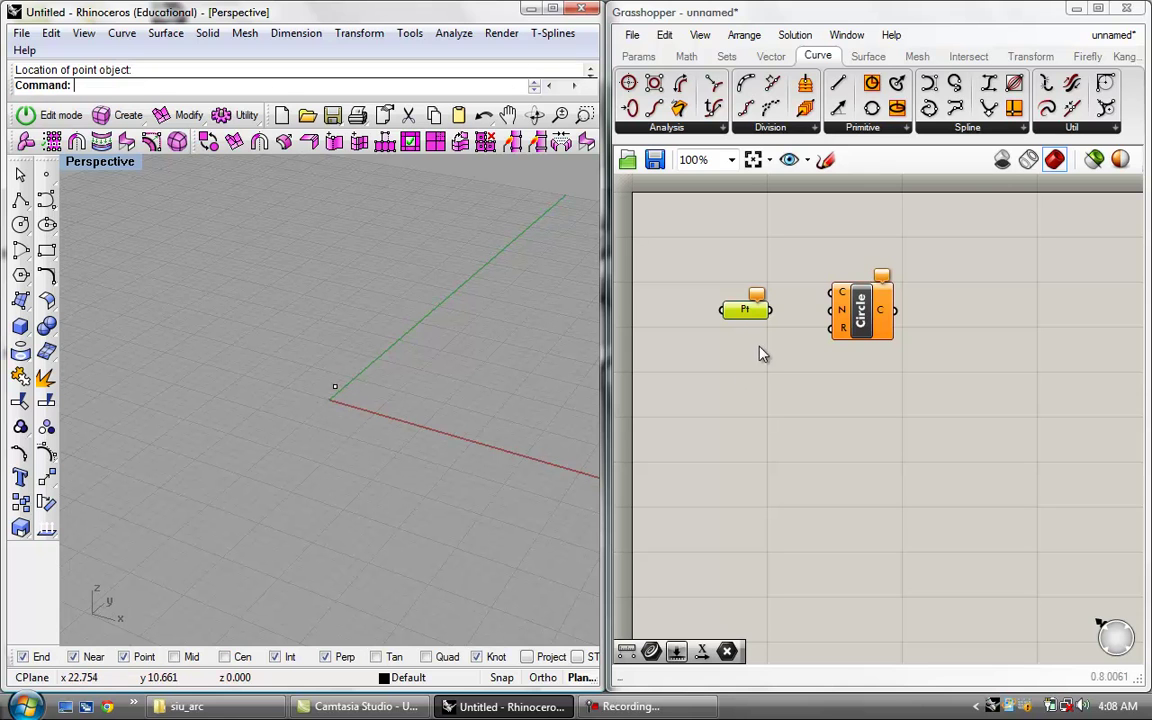
pyautogui.rightClick(744, 316)
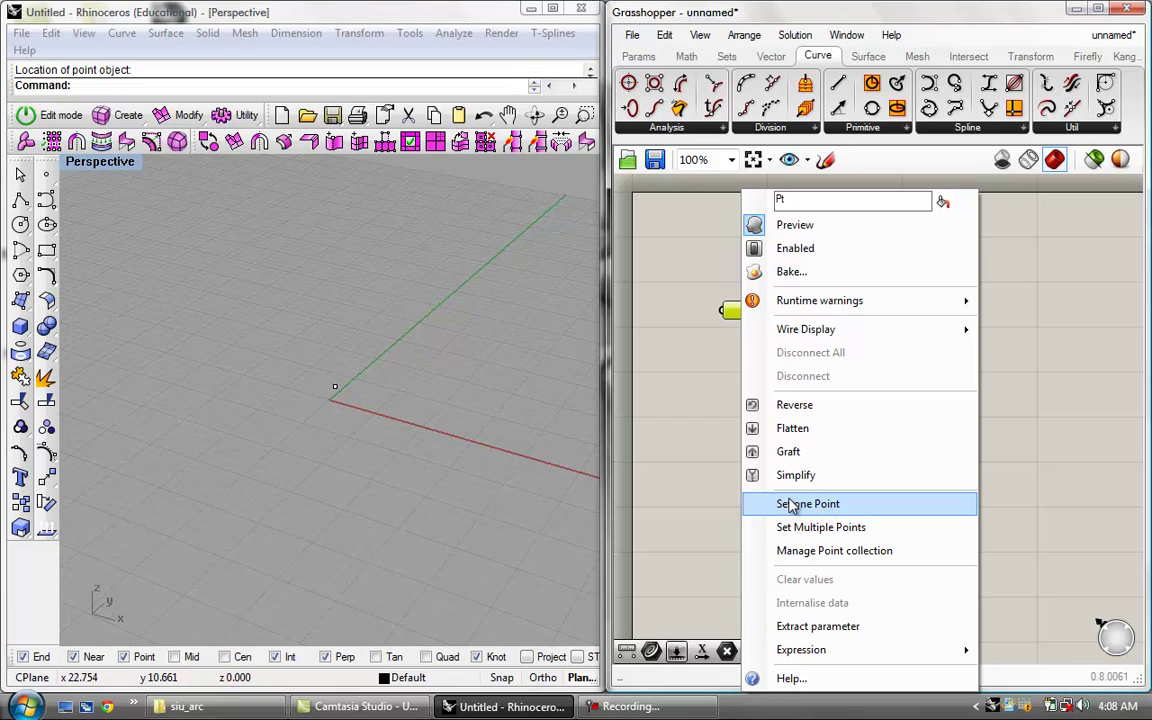
pyautogui.rightClick(729, 311)
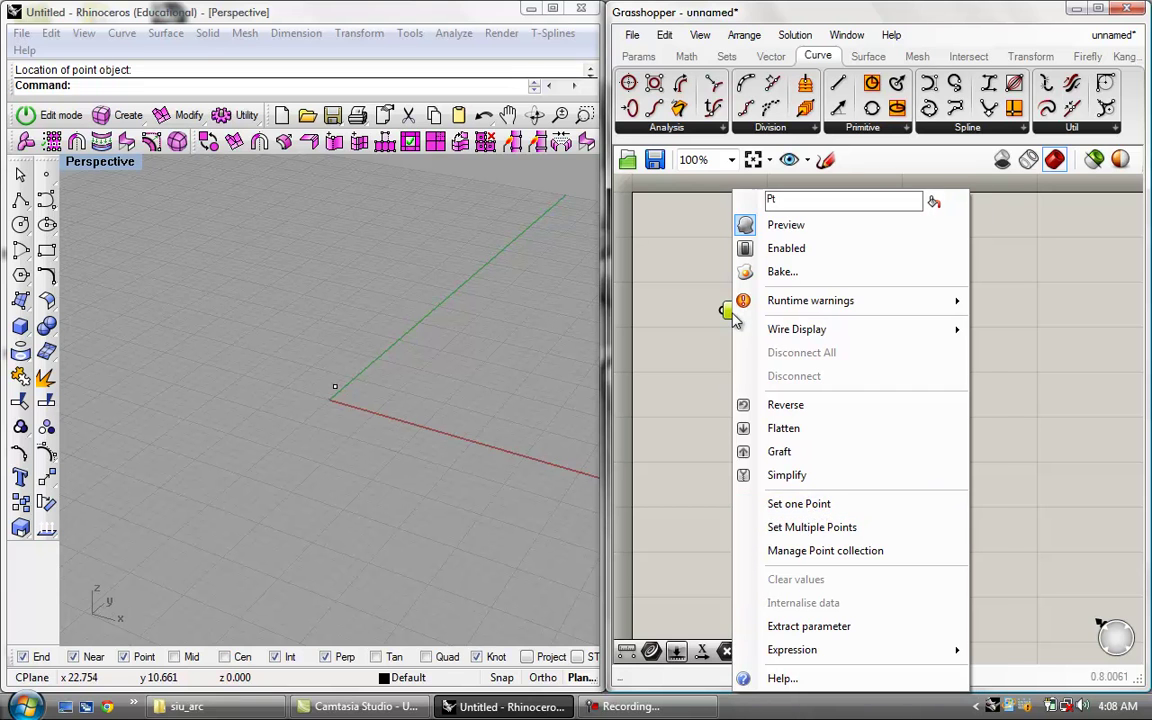
pyautogui.click(826, 503)
pyautogui.click(336, 395)
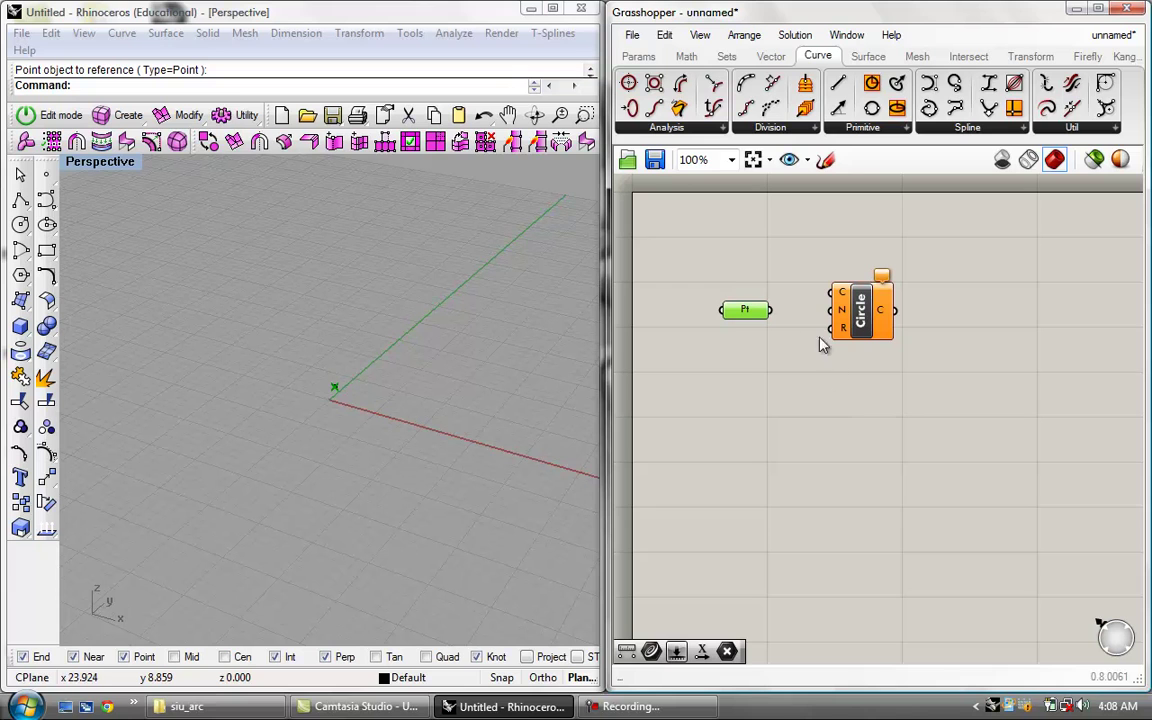
# Step: Reposition the Point parameter and the Circle component side by side on the canvas
pyautogui.moveTo(748, 313)
pyautogui.mouseDown()
pyautogui.moveTo(697, 324)
pyautogui.moveTo(739, 318)
pyautogui.moveTo(735, 297)
pyautogui.moveTo(716, 318)
pyautogui.moveTo(736, 320)
pyautogui.mouseUp()
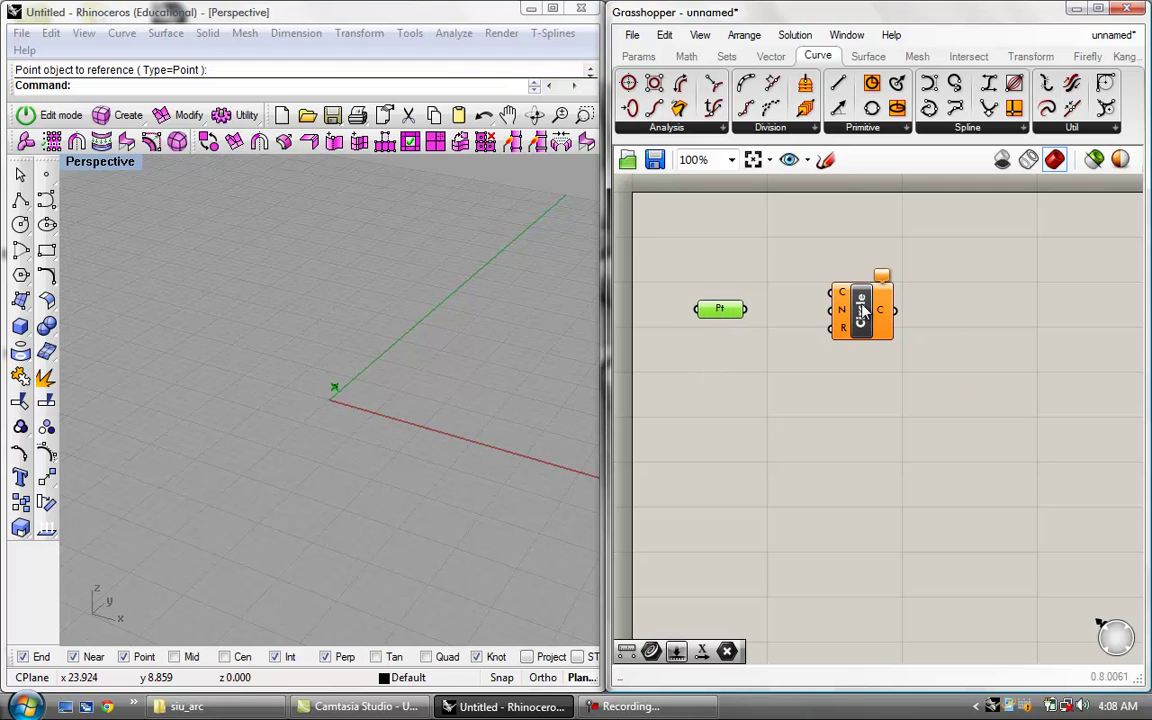
pyautogui.moveTo(869, 320)
pyautogui.mouseDown()
pyautogui.moveTo(841, 300)
pyautogui.moveTo(858, 320)
pyautogui.moveTo(825, 320)
pyautogui.moveTo(857, 333)
pyautogui.moveTo(857, 322)
pyautogui.mouseUp()
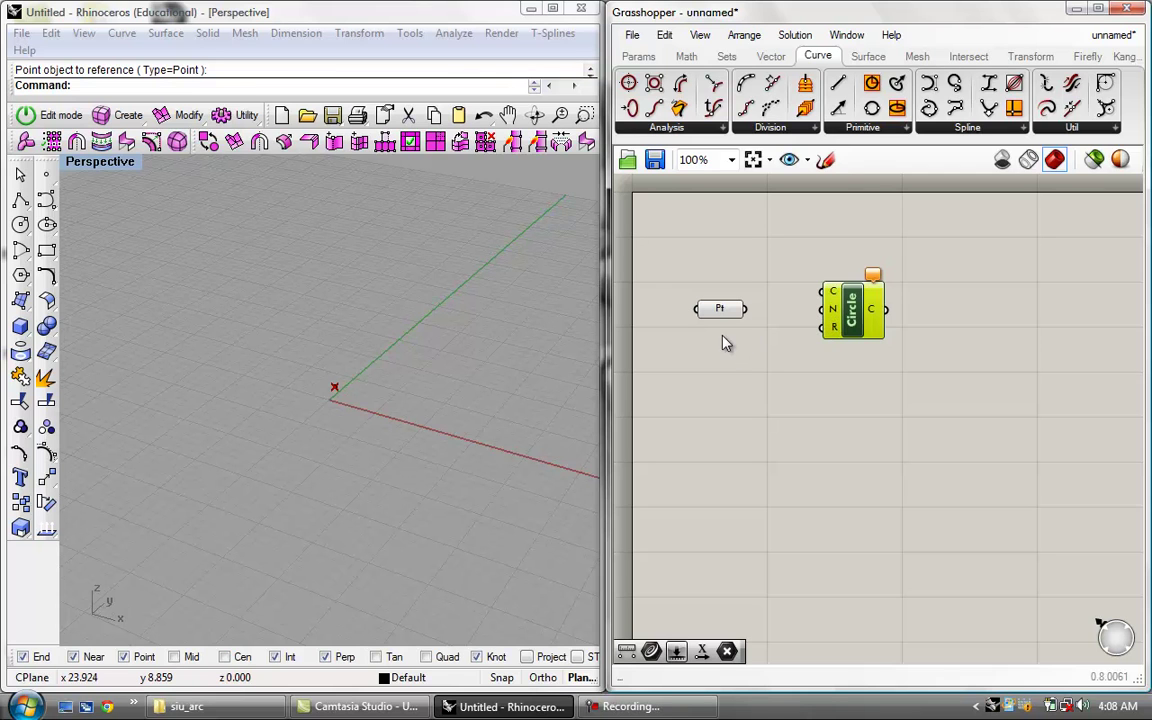
pyautogui.moveTo(858, 307)
pyautogui.mouseDown()
pyautogui.moveTo(875, 318)
pyautogui.moveTo(856, 316)
pyautogui.mouseUp()
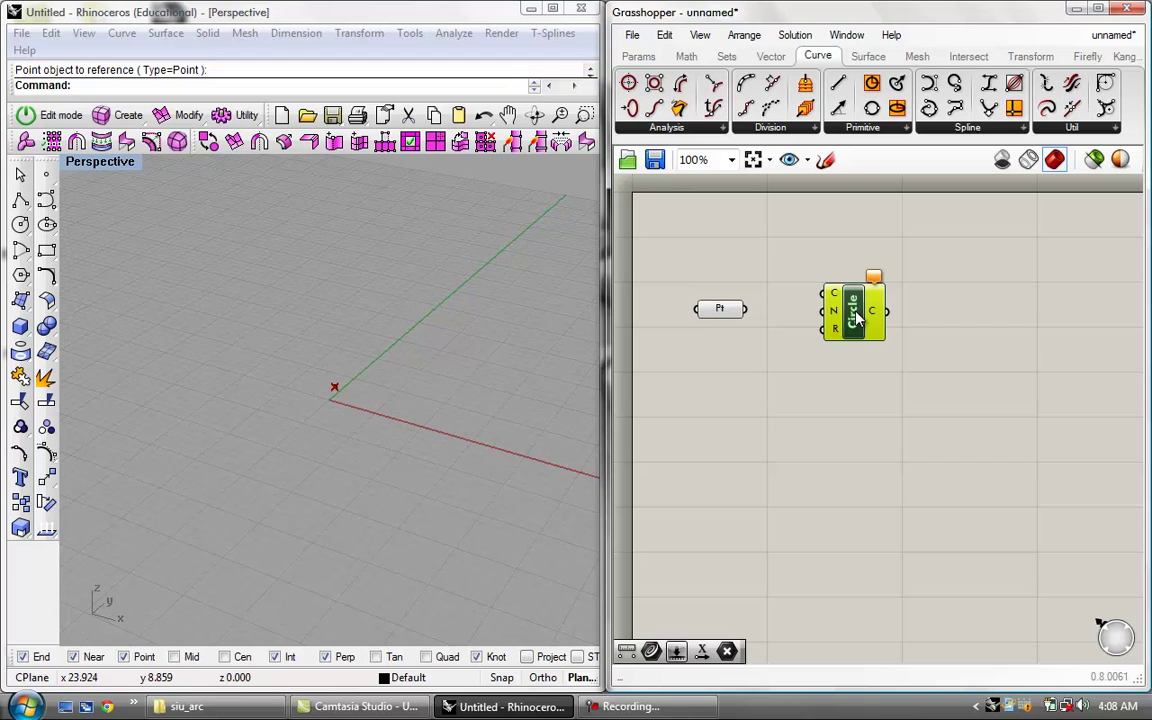
# Step: Connect the Point parameter's output to the Circle component's C input and arrange the two components beside each other
pyautogui.moveTo(730, 314)
pyautogui.moveTo(840, 298)
pyautogui.moveTo(855, 313); pyautogui.dragTo(862, 311)
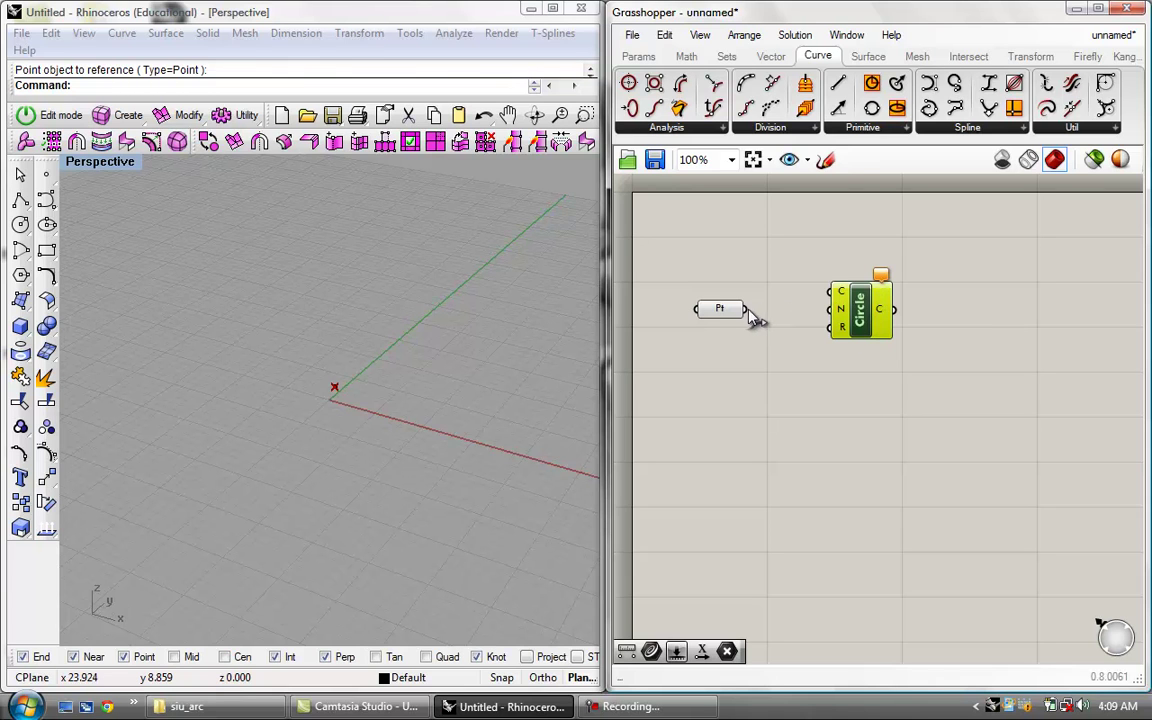
pyautogui.moveTo(748, 310); pyautogui.dragTo(830, 302)
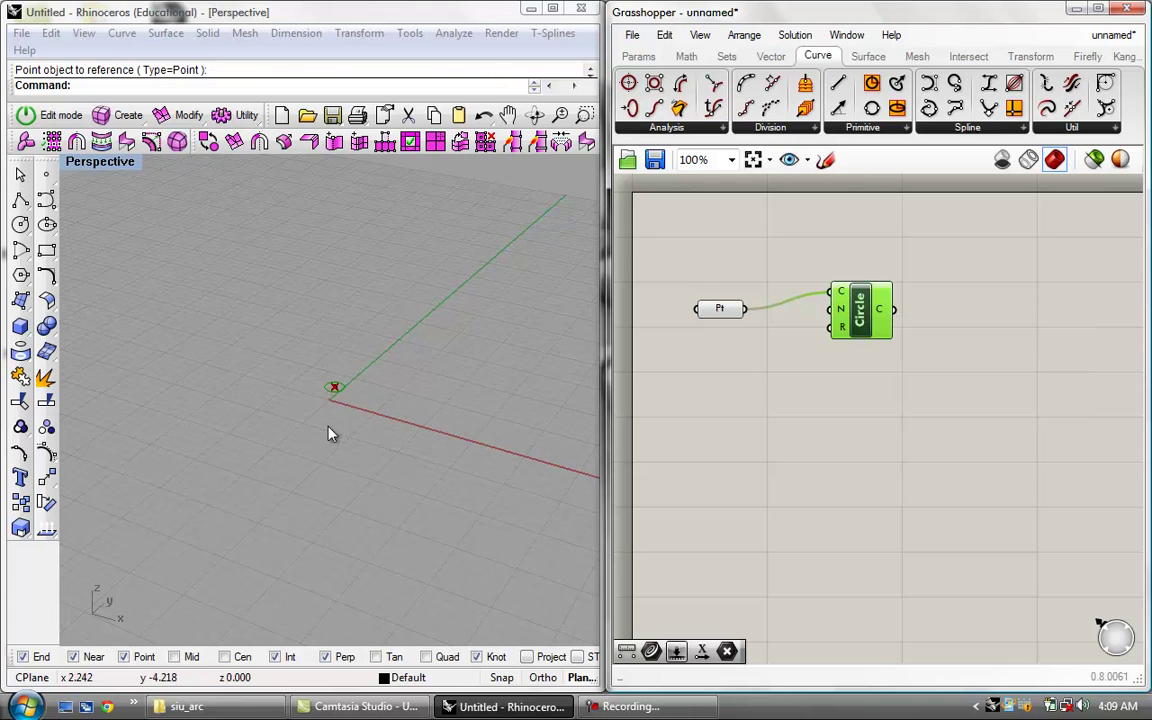
pyautogui.scroll(5, 333, 433)
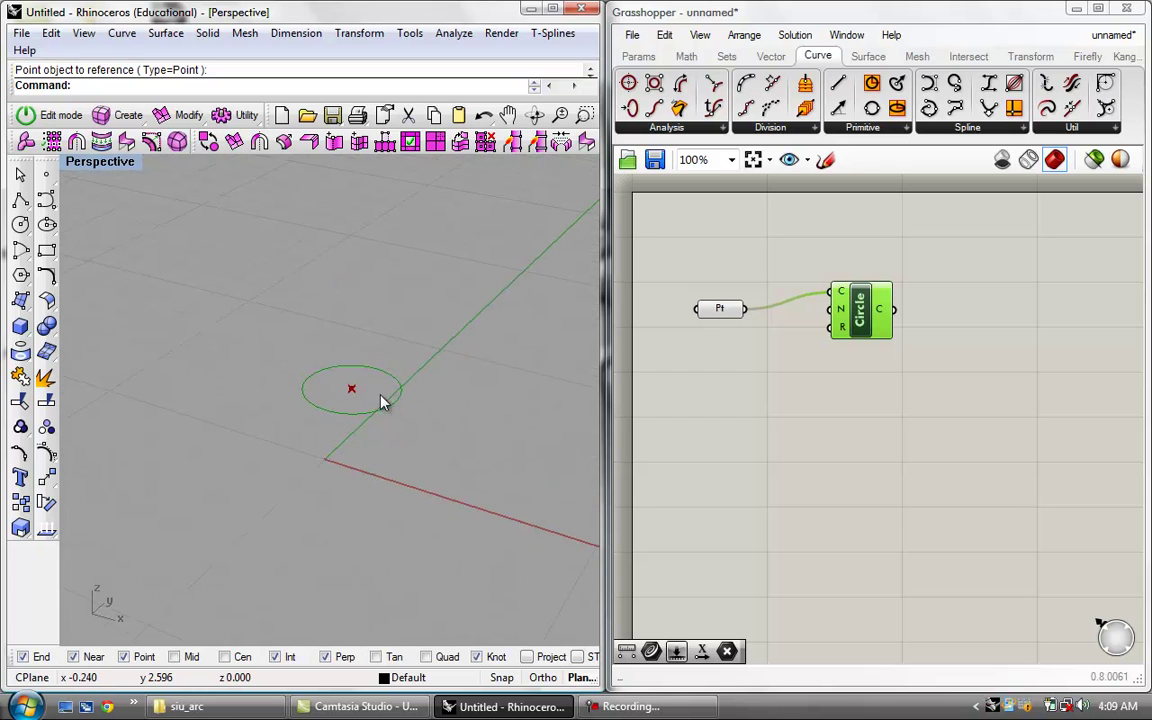
pyautogui.scroll(-2, 375, 395)
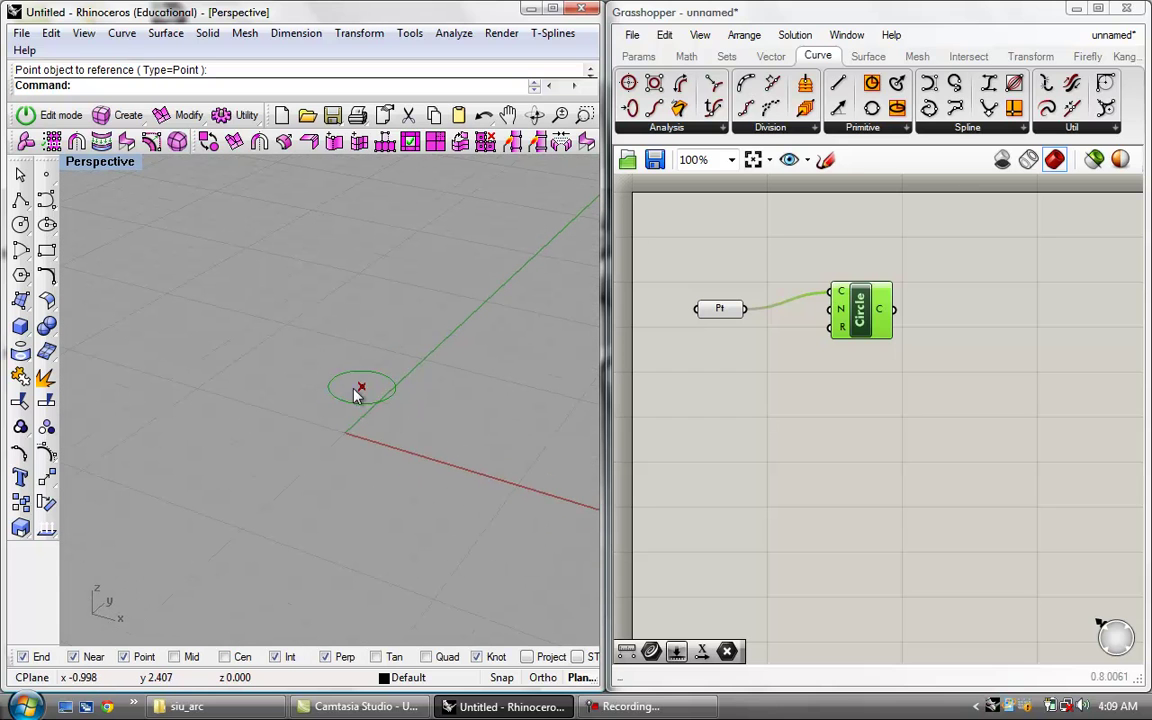
pyautogui.moveTo(840, 312)
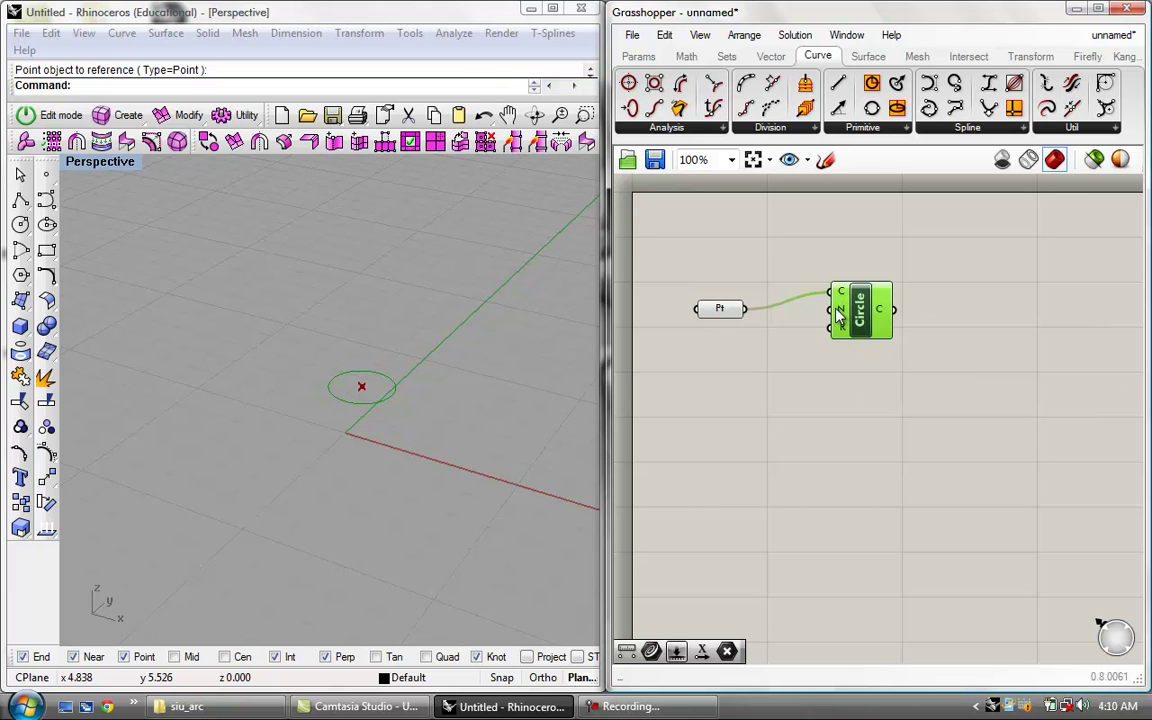
pyautogui.moveTo(729, 309)
pyautogui.mouseDown()
pyautogui.moveTo(730, 291)
pyautogui.moveTo(741, 296)
pyautogui.mouseUp()
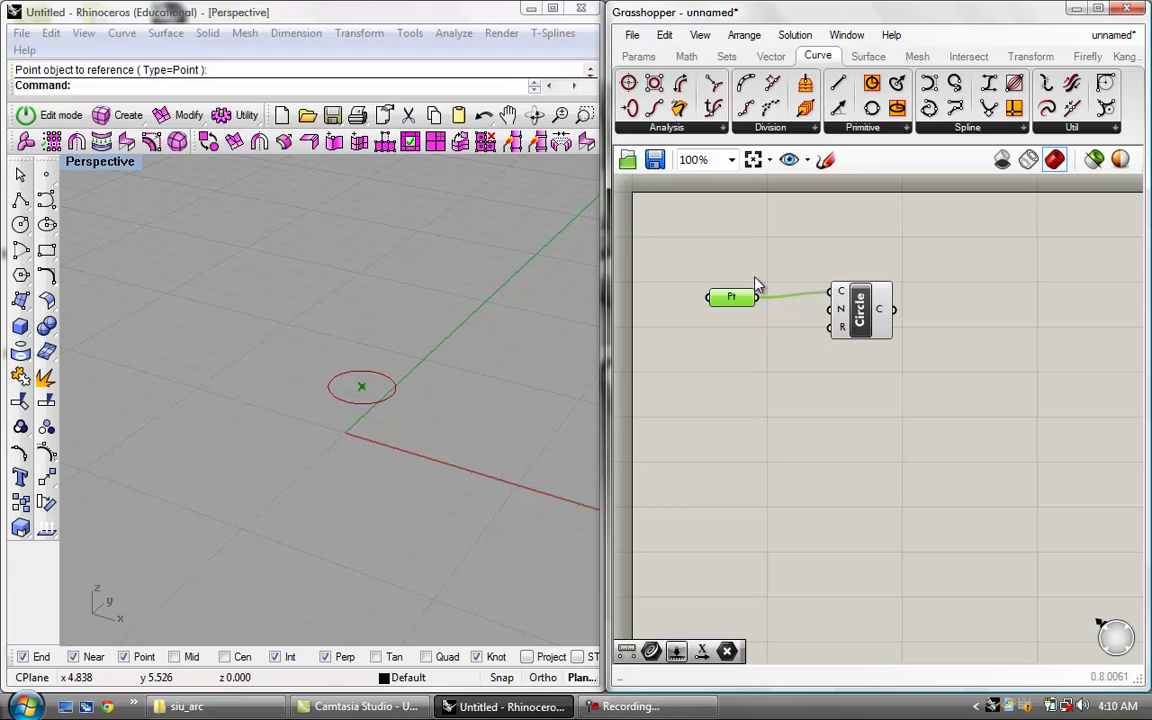
pyautogui.moveTo(744, 301); pyautogui.dragTo(752, 310)
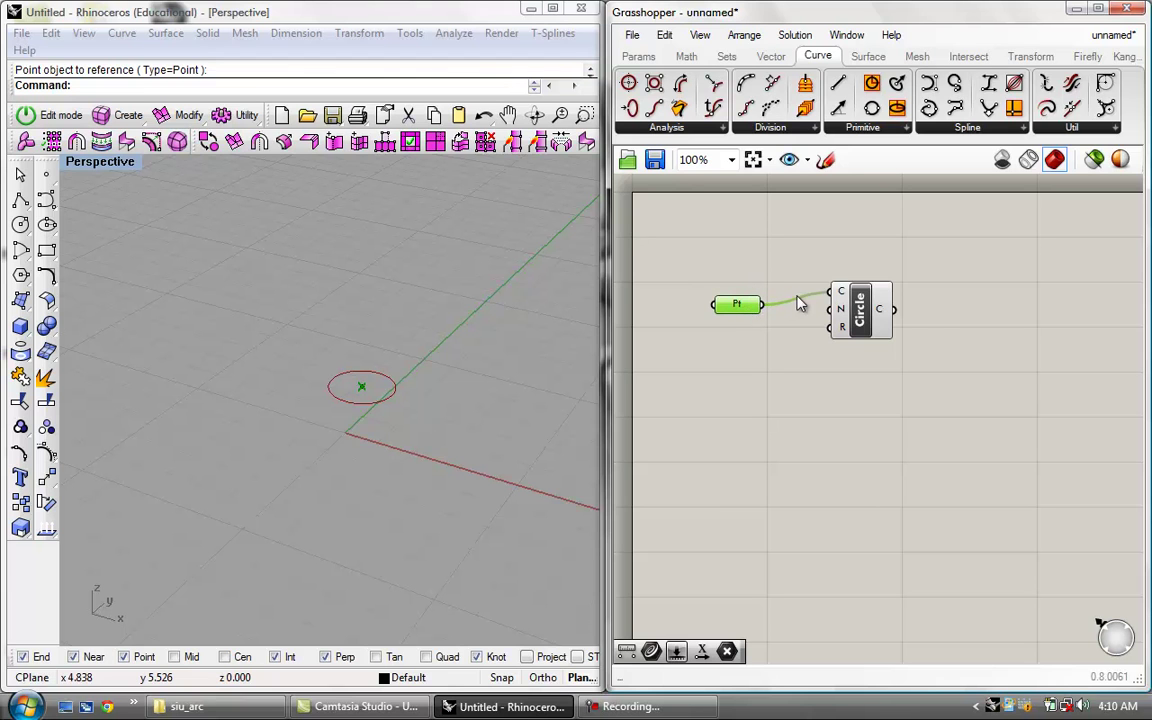
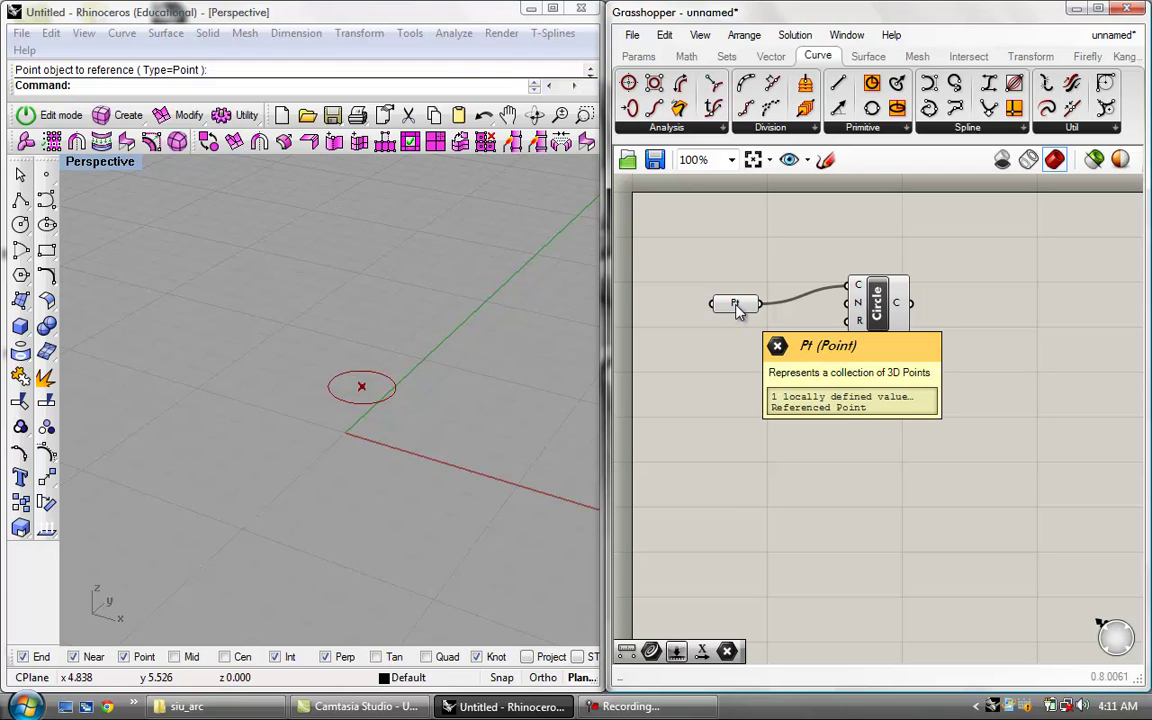
# Step: Delete the referenced point at the centre of the circle from the Rhino Perspective viewport
pyautogui.click(737, 308)
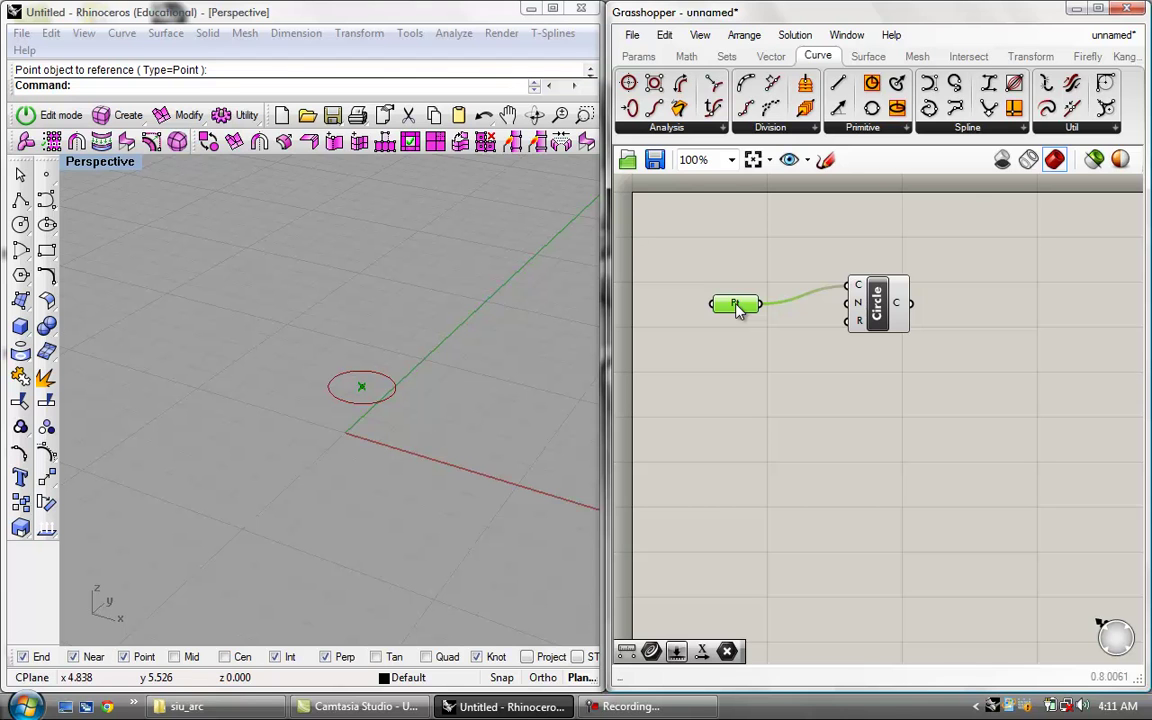
pyautogui.rightClick(737, 310)
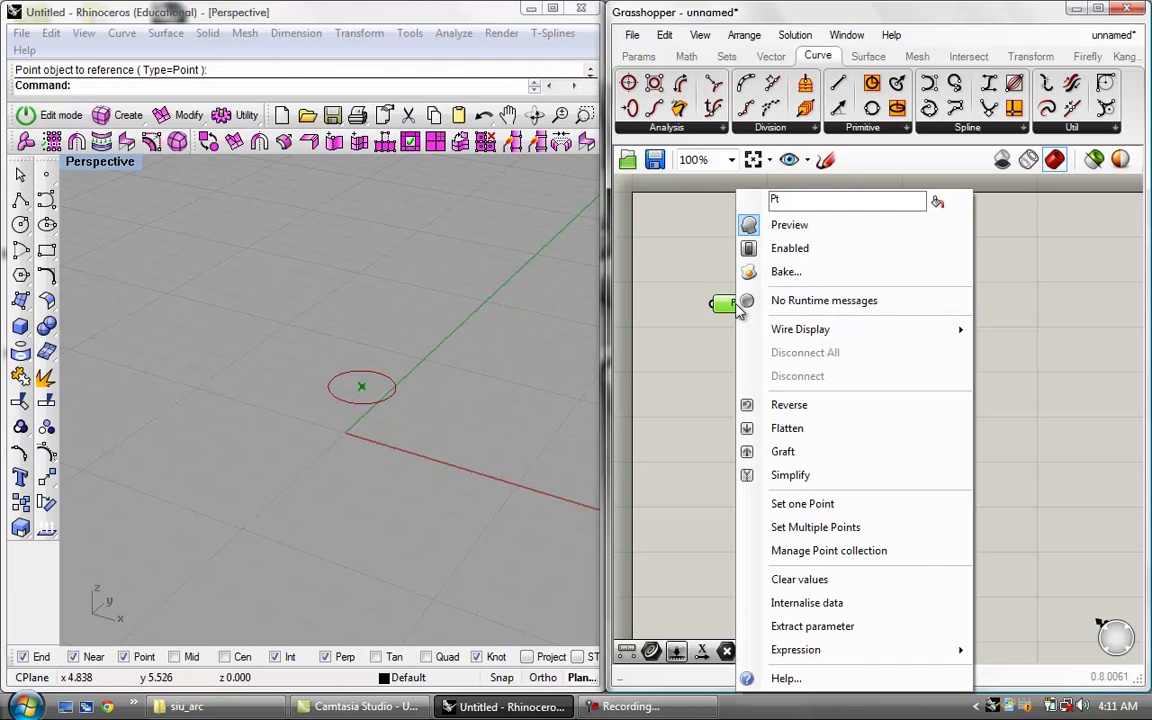
pyautogui.click(705, 355)
pyautogui.click(361, 386)
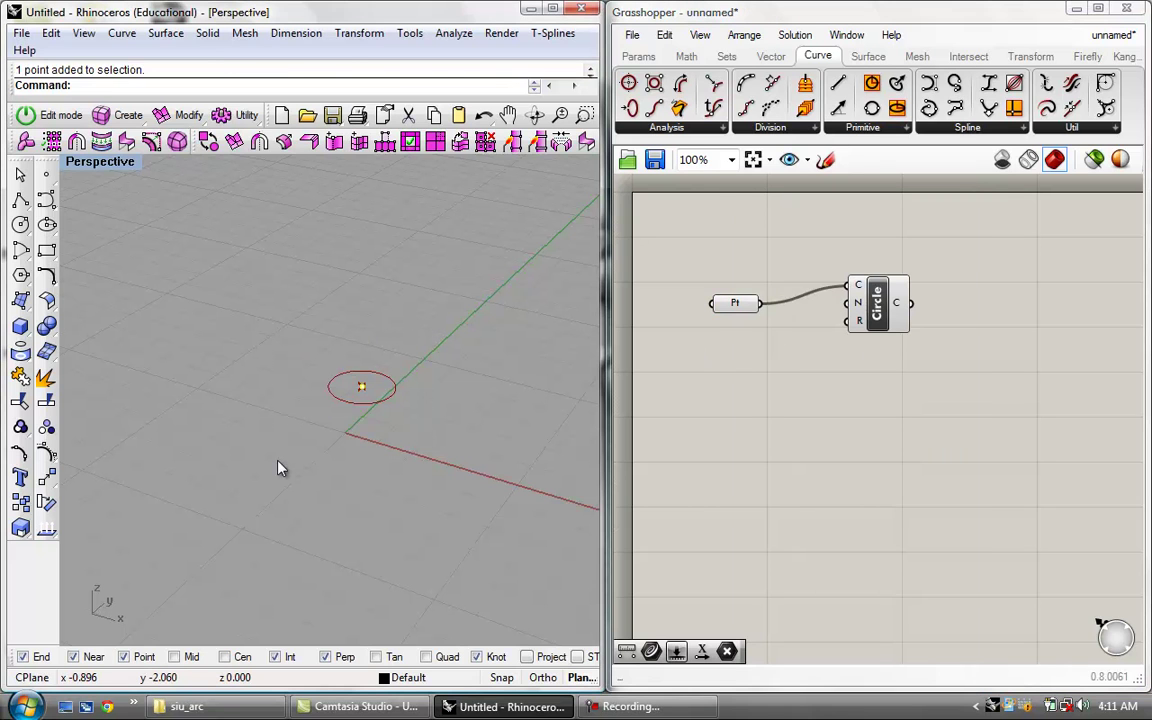
pyautogui.press('Delete')
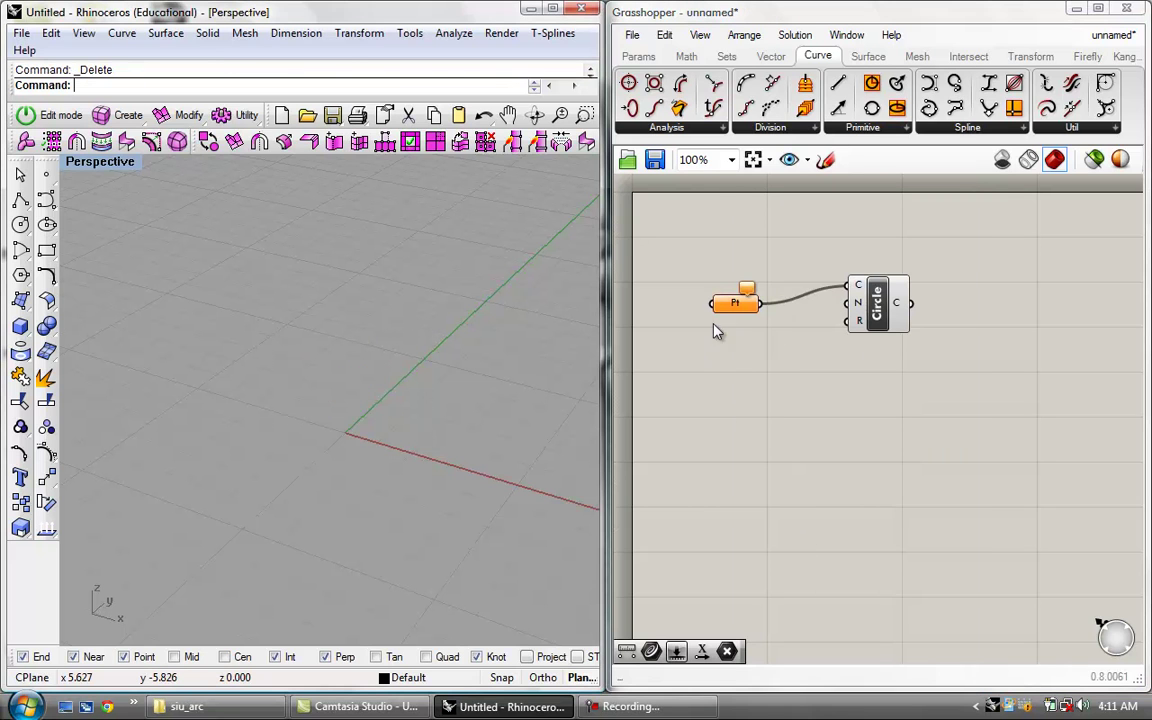
# Step: Disconnect all wires from the Circle component's C input and adjust the spacing between the Point parameter and the Circle component
pyautogui.rightClick(860, 287)
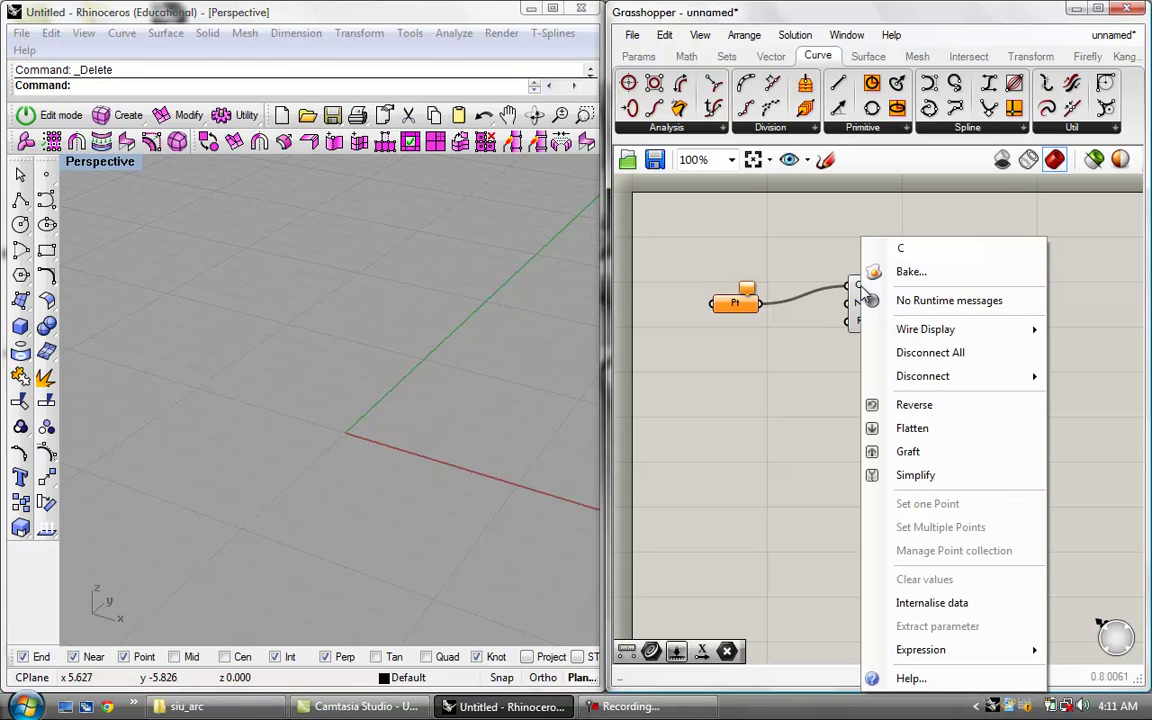
pyautogui.click(930, 353)
pyautogui.moveTo(716, 305); pyautogui.dragTo(742, 311)
pyautogui.click(684, 334)
pyautogui.moveTo(888, 316); pyautogui.dragTo(894, 314)
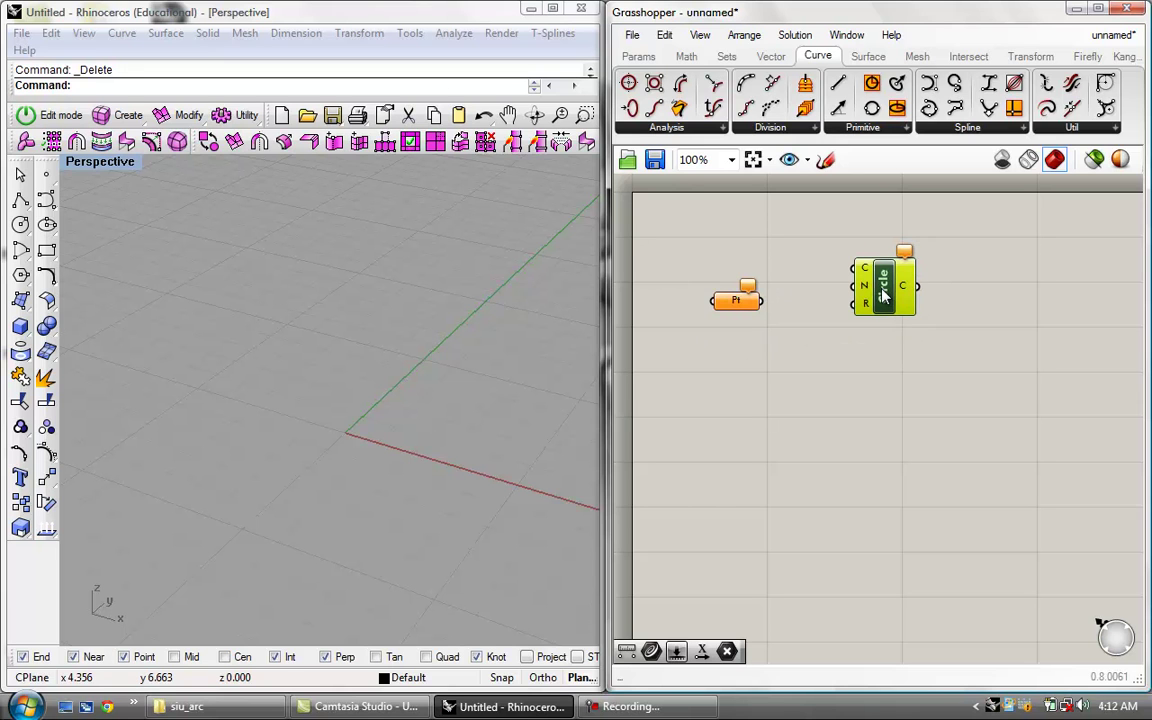
pyautogui.click(897, 362)
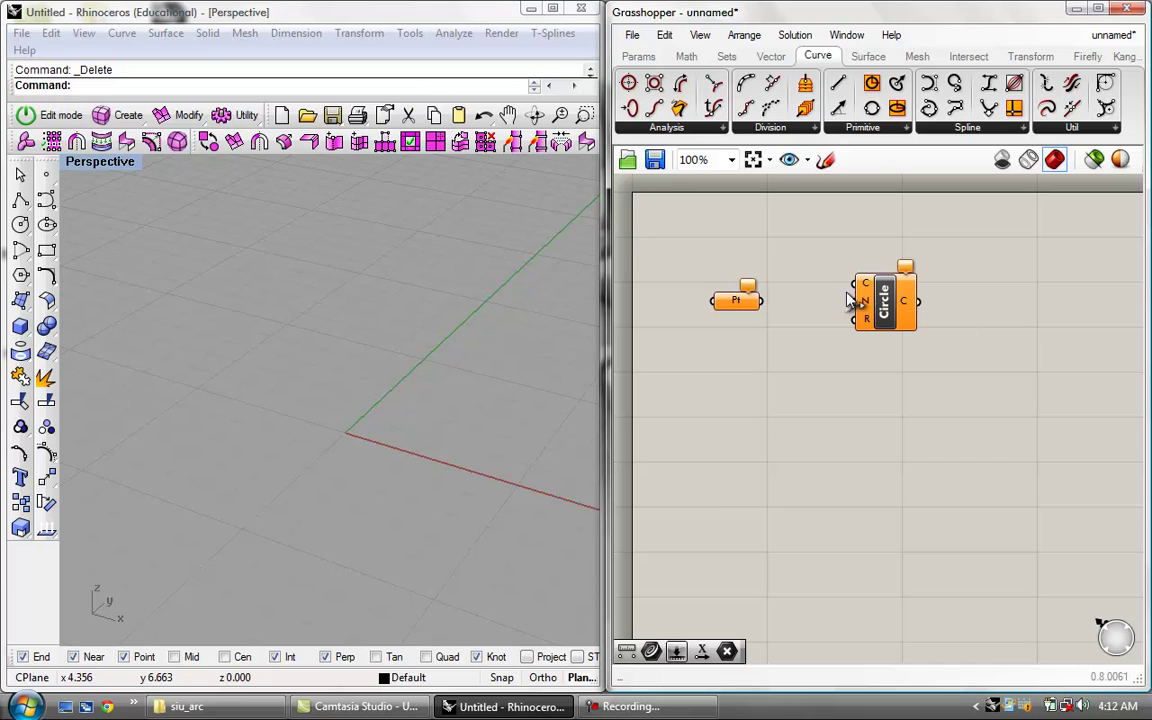
pyautogui.click(885, 306)
pyautogui.moveTo(884, 306); pyautogui.dragTo(881, 306)
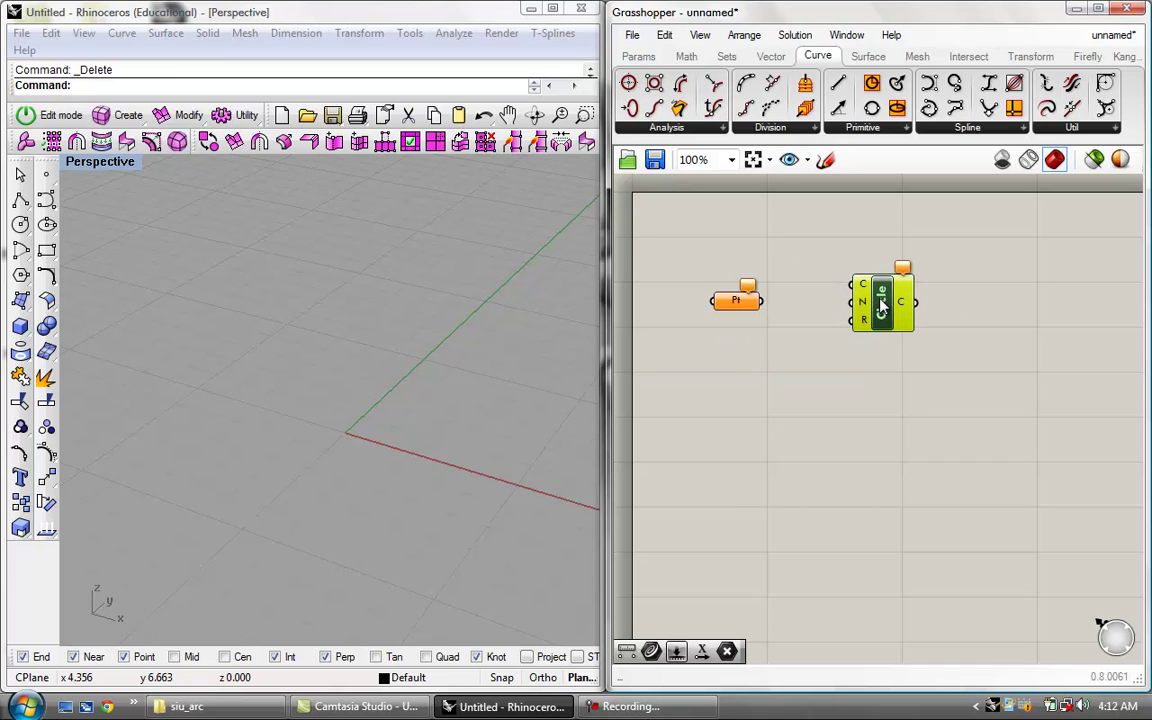
pyautogui.click(927, 335)
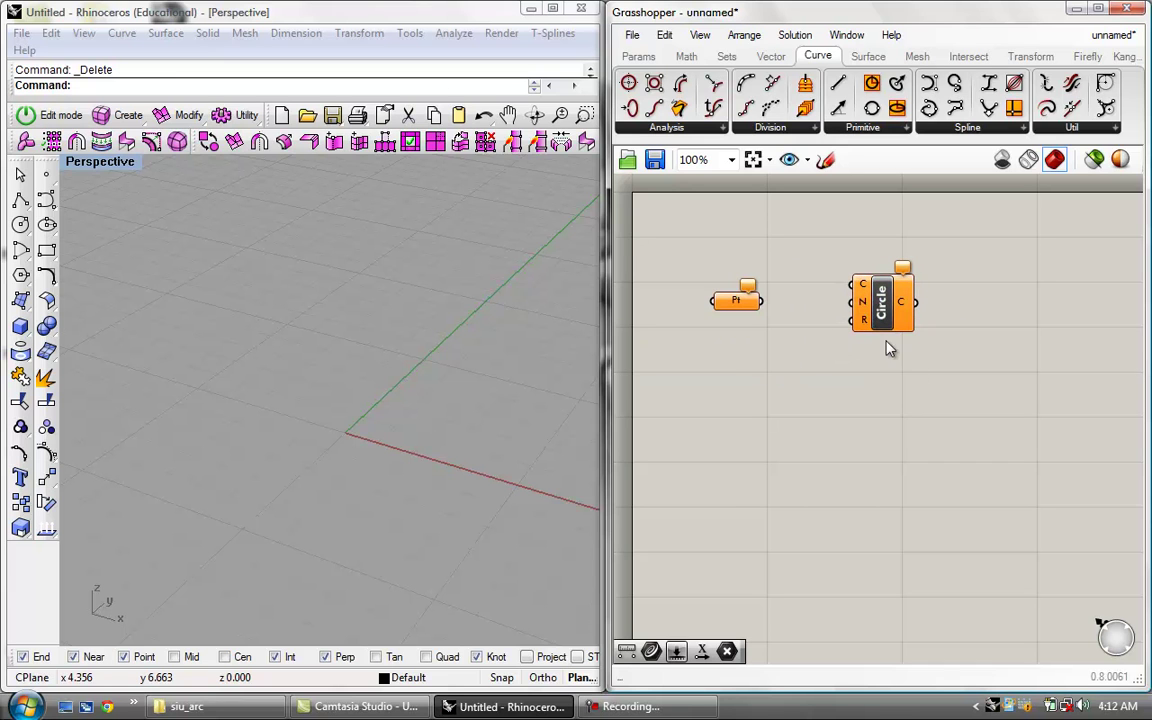
pyautogui.moveTo(878, 312); pyautogui.dragTo(862, 314)
pyautogui.click(836, 351)
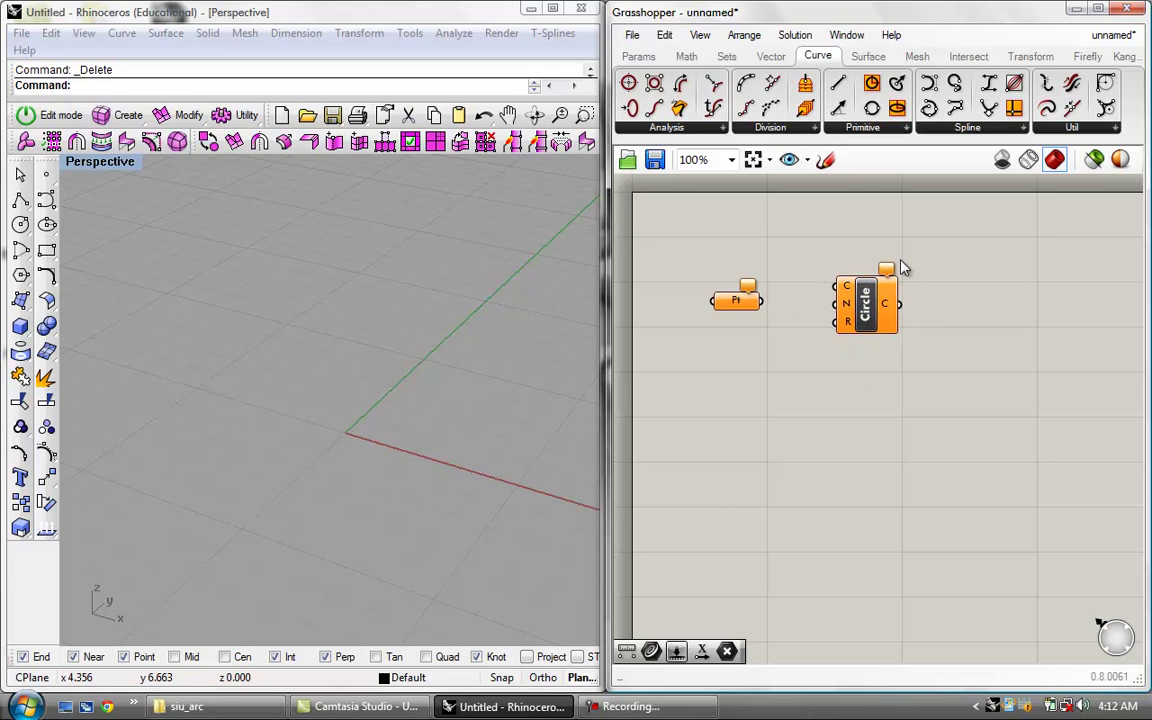
# Step: Examine the warning balloons on the Circle component and the Point parameter
pyautogui.moveTo(891, 275)
pyautogui.moveTo(846, 294)
pyautogui.moveTo(865, 305)
pyautogui.mouseDown()
pyautogui.moveTo(896, 301)
pyautogui.moveTo(881, 305)
pyautogui.mouseUp()
pyautogui.click(772, 340)
pyautogui.moveTo(755, 310)
pyautogui.mouseDown()
pyautogui.moveTo(785, 321)
pyautogui.moveTo(755, 314)
pyautogui.mouseUp()
pyautogui.click(733, 334)
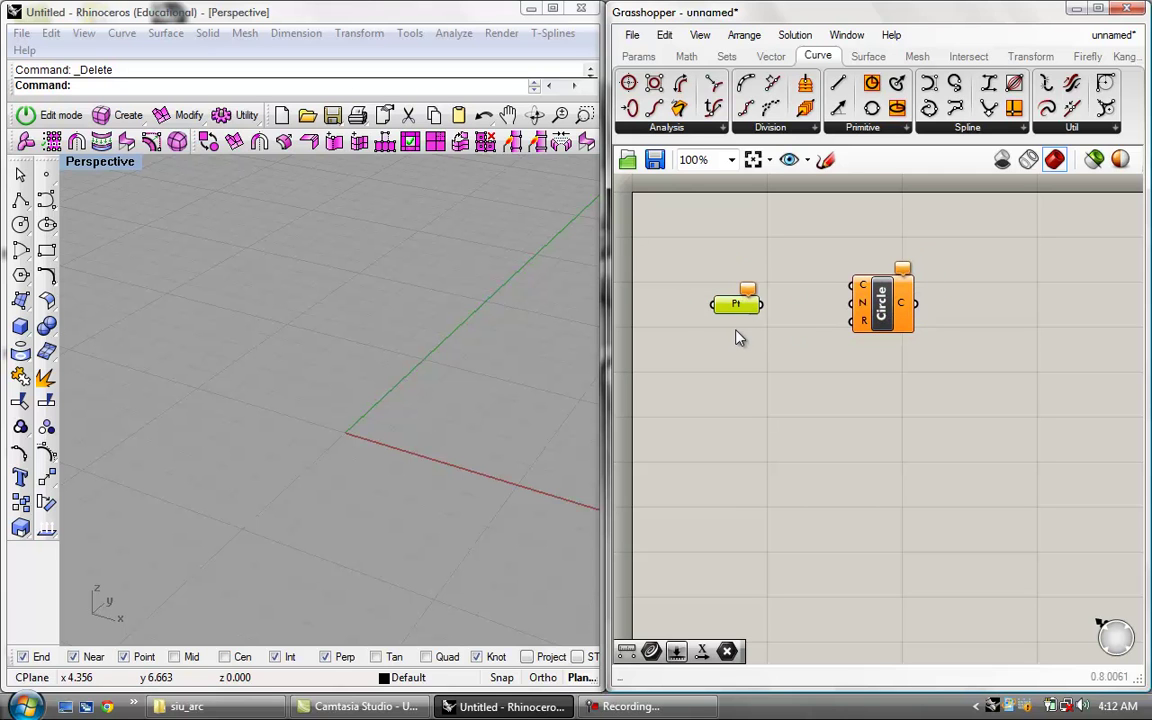
pyautogui.moveTo(747, 292)
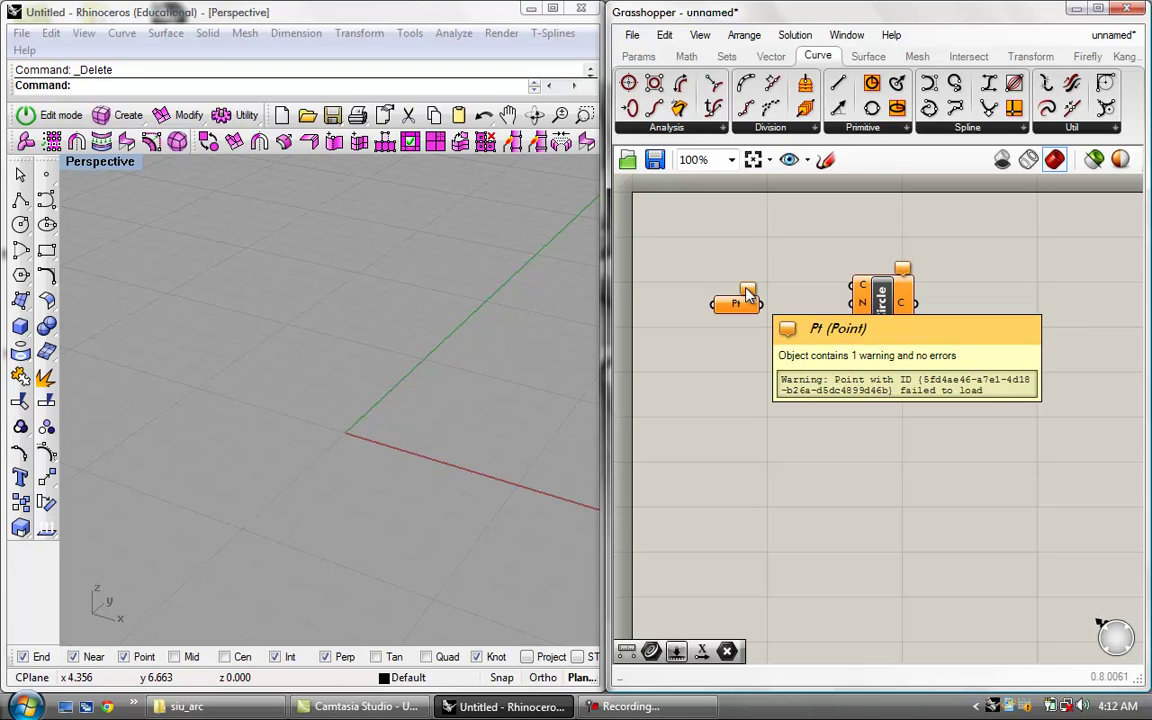
pyautogui.moveTo(748, 303); pyautogui.dragTo(761, 298)
pyautogui.click(762, 371)
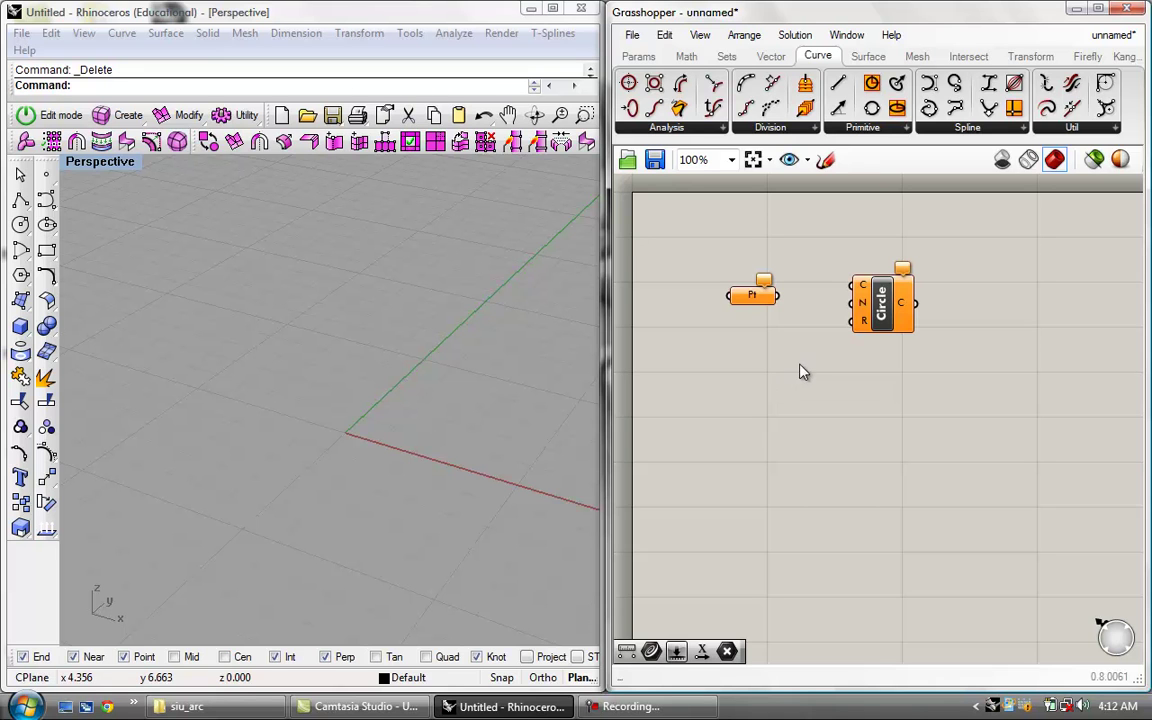
# Step: Try wiring the Point parameter into the Circle component's N input and disconnect it again
pyautogui.moveTo(883, 310)
pyautogui.mouseDown()
pyautogui.moveTo(884, 287)
pyautogui.moveTo(884, 304)
pyautogui.mouseUp()
pyautogui.moveTo(765, 300); pyautogui.dragTo(855, 311)
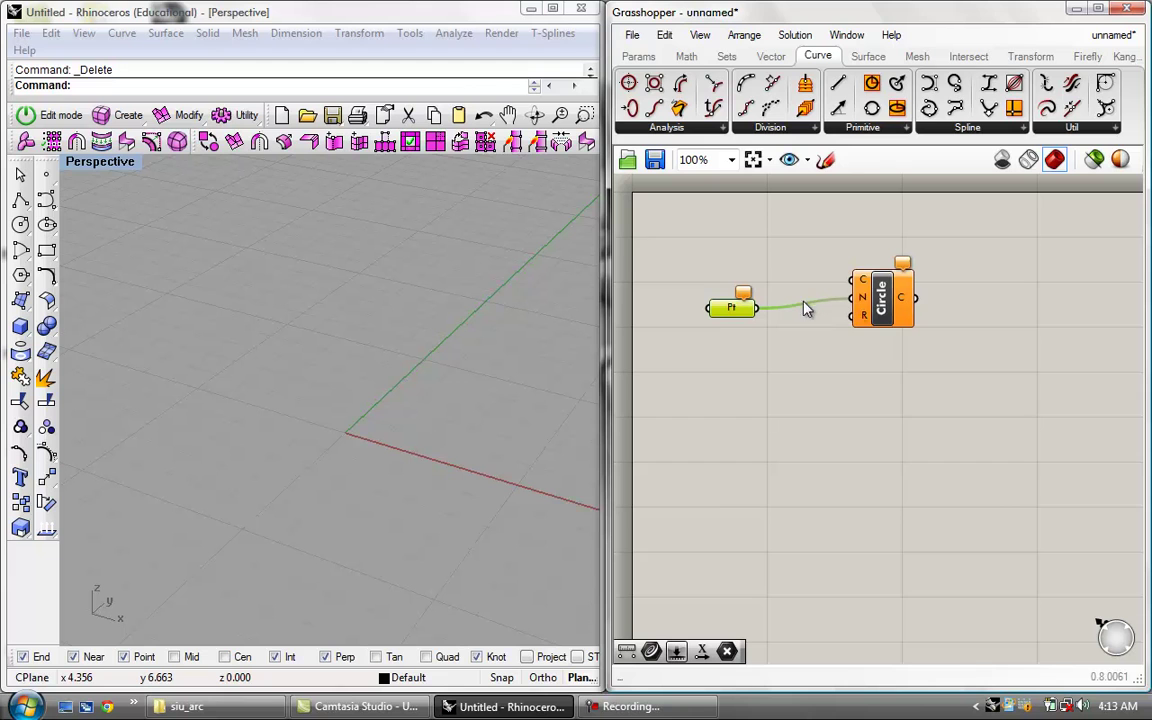
pyautogui.rightClick(861, 297)
pyautogui.click(926, 376)
# Step: Delete the Point parameter from the Grasshopper canvas
pyautogui.moveTo(722, 311); pyautogui.dragTo(726, 292)
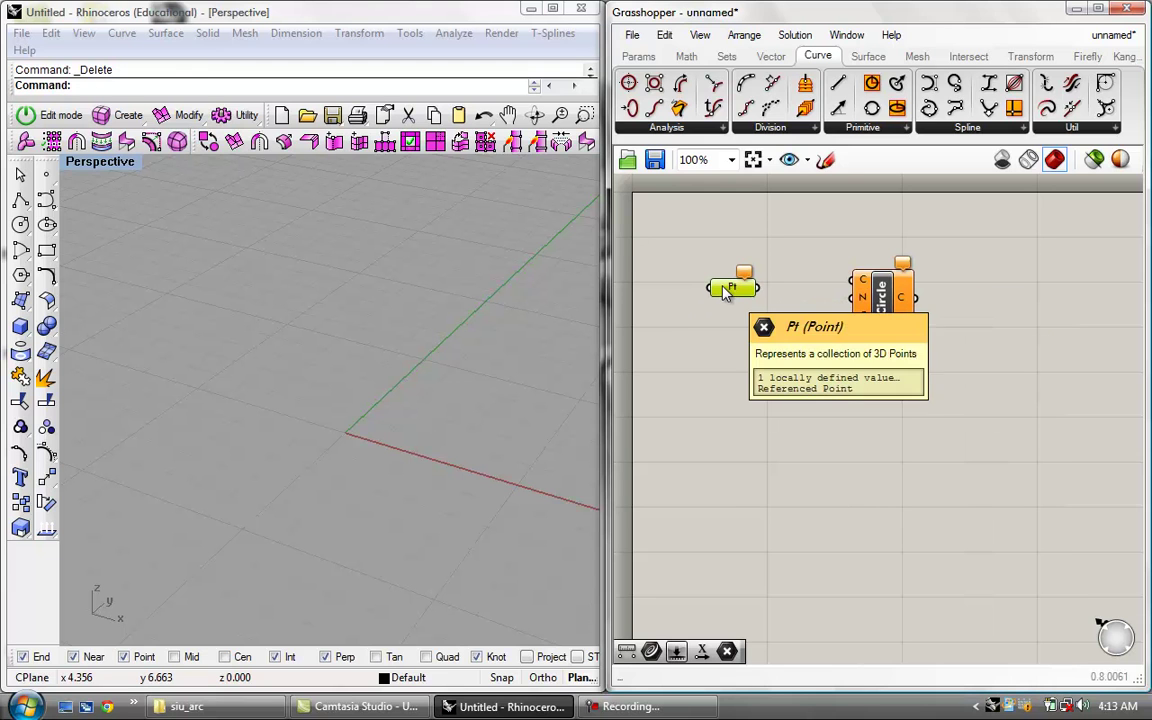
pyautogui.press('Delete')
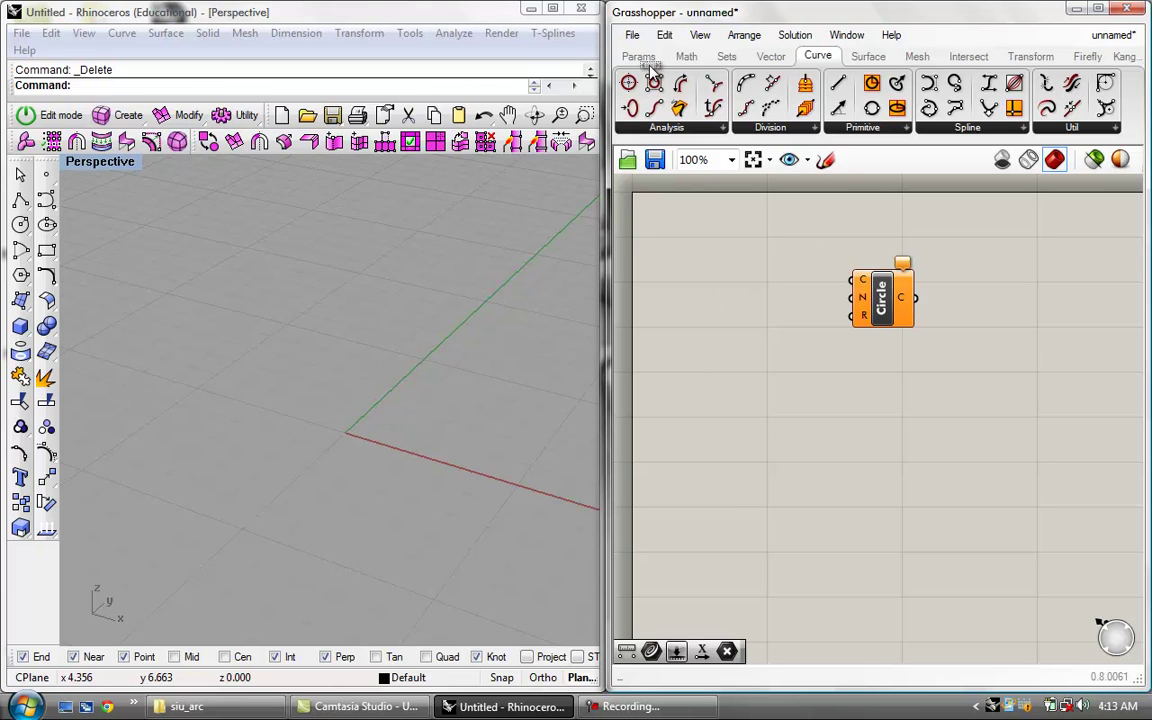
# Step: Draw a wavy degree-3 control point curve with five points across the origin in the Rhino Perspective viewport
pyautogui.click(45, 196)
pyautogui.click(280, 377)
pyautogui.click(323, 430)
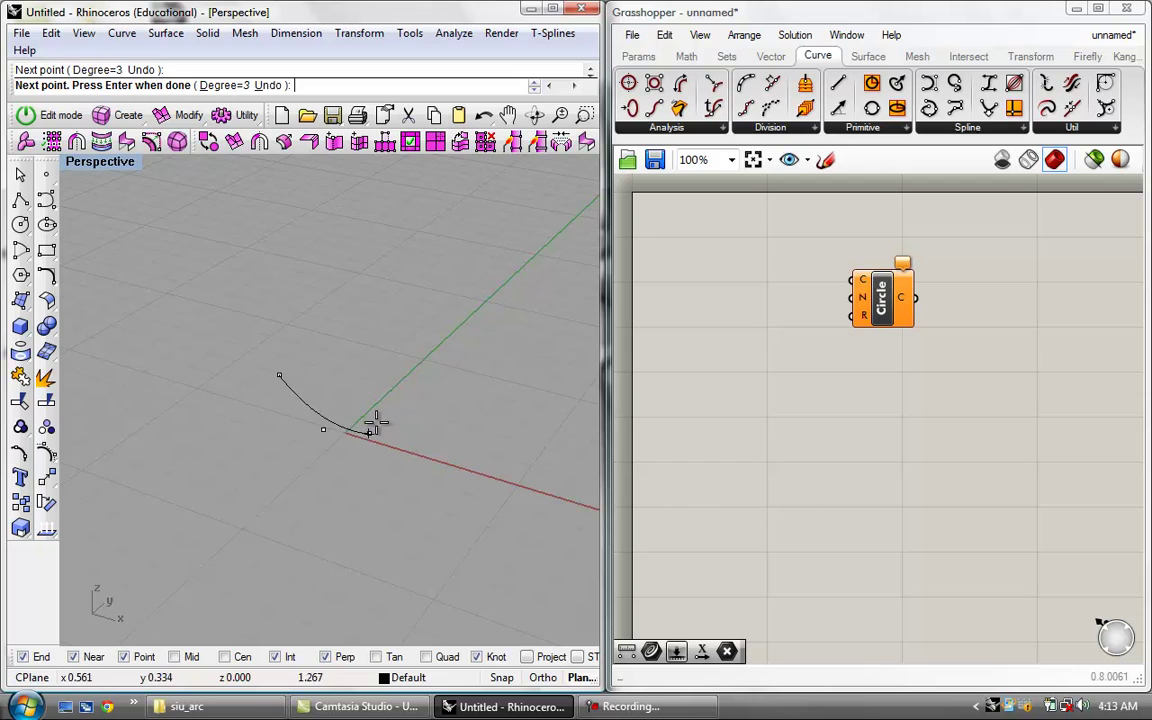
pyautogui.click(385, 414)
pyautogui.click(484, 447)
pyautogui.click(509, 432)
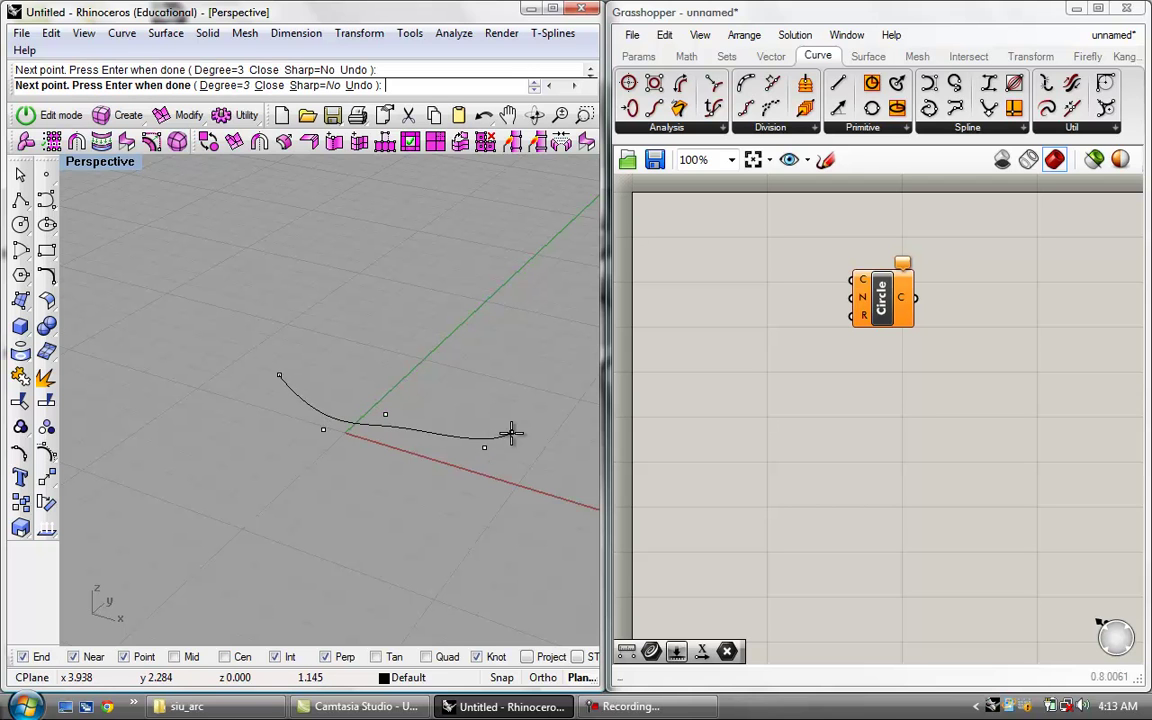
pyautogui.rightClick(519, 434)
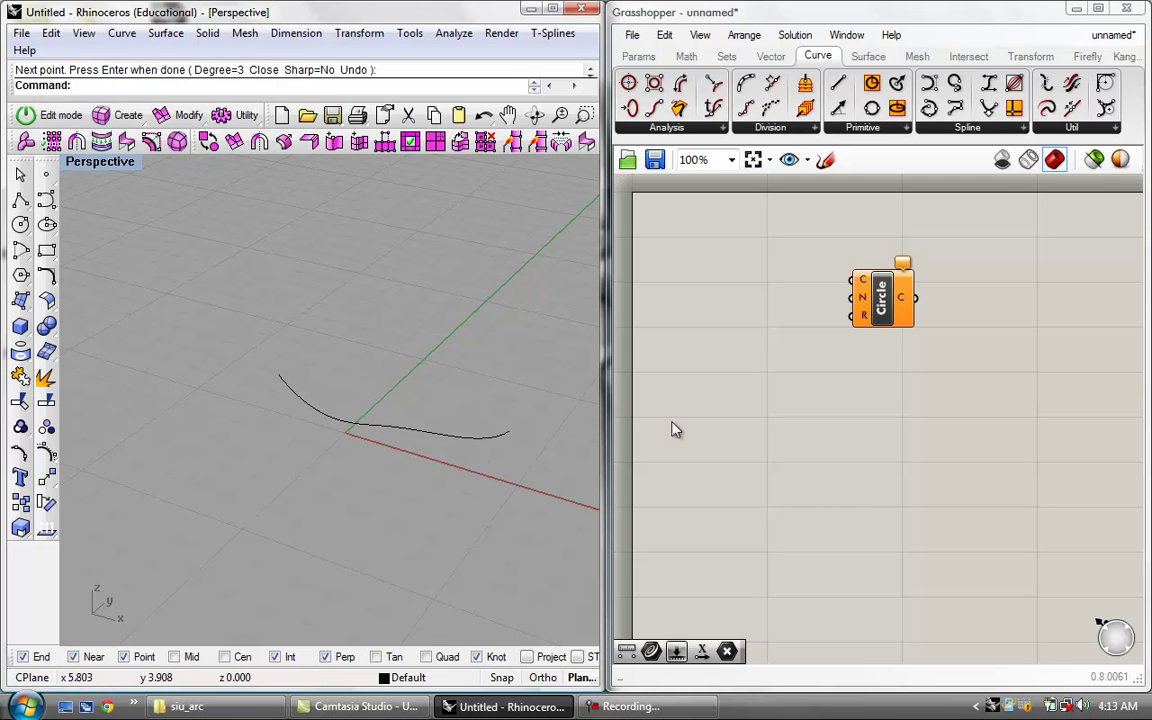
# Step: Place a Curve parameter to the left of the Circle component and reference the drawn Rhino curve as its single curve
pyautogui.click(642, 58)
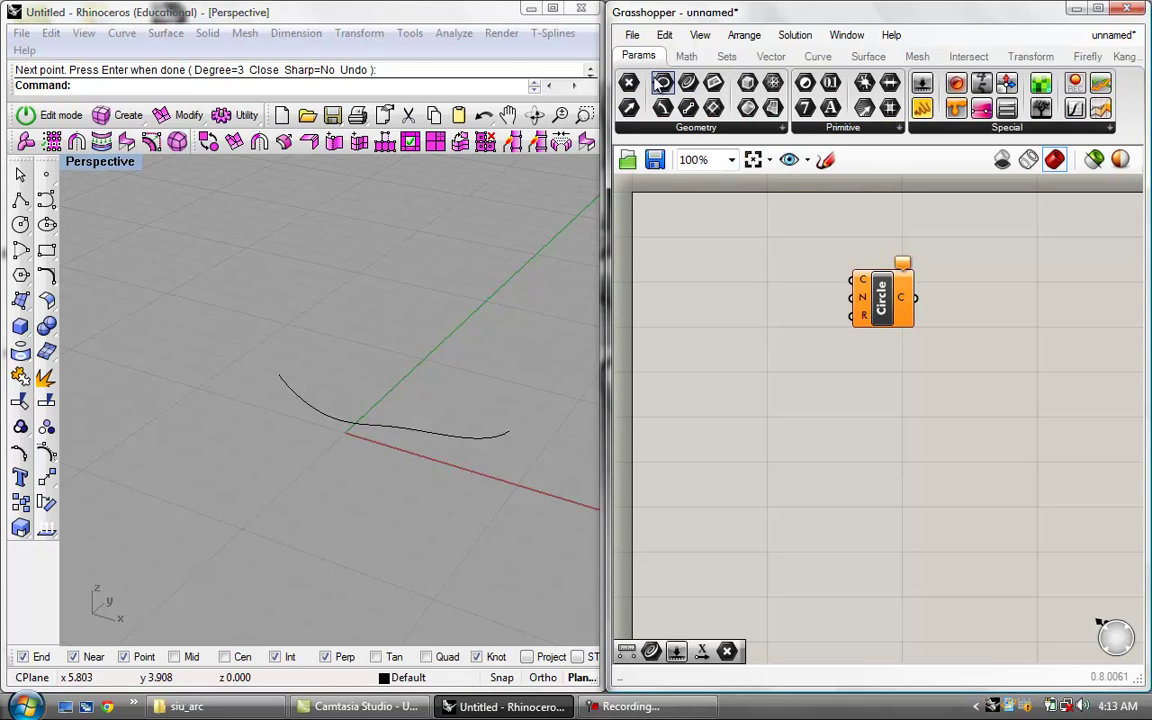
pyautogui.moveTo(688, 82); pyautogui.dragTo(719, 338)
pyautogui.rightClick(718, 333)
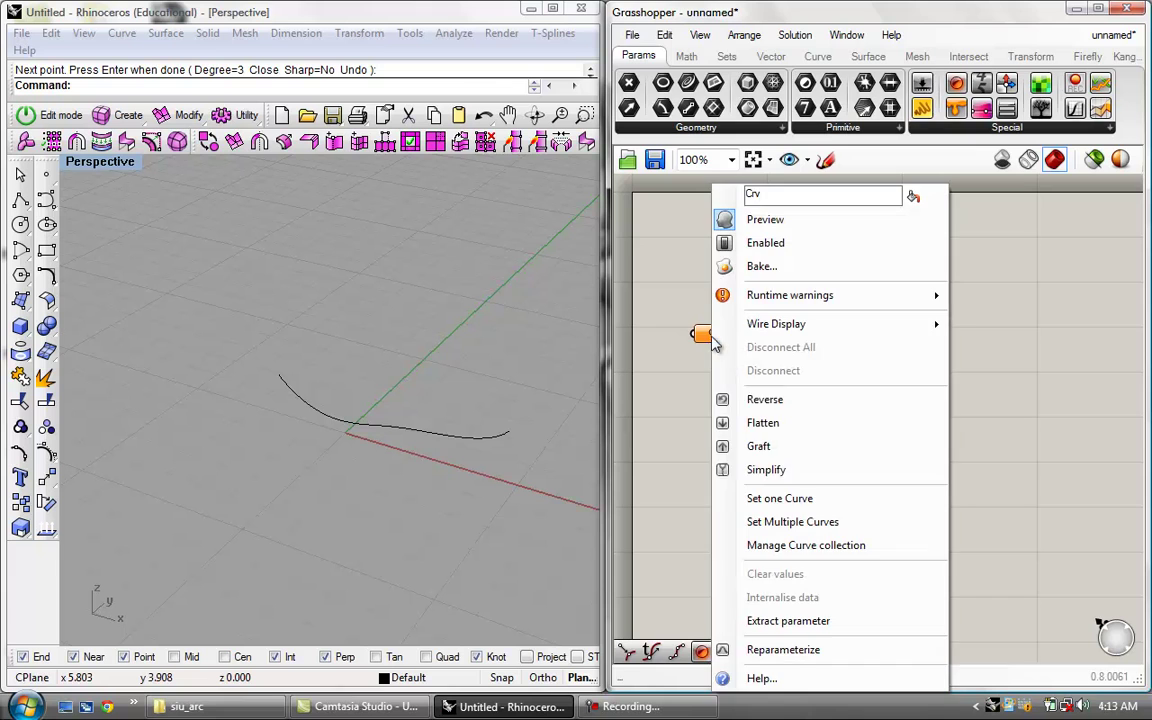
pyautogui.click(796, 499)
pyautogui.click(470, 438)
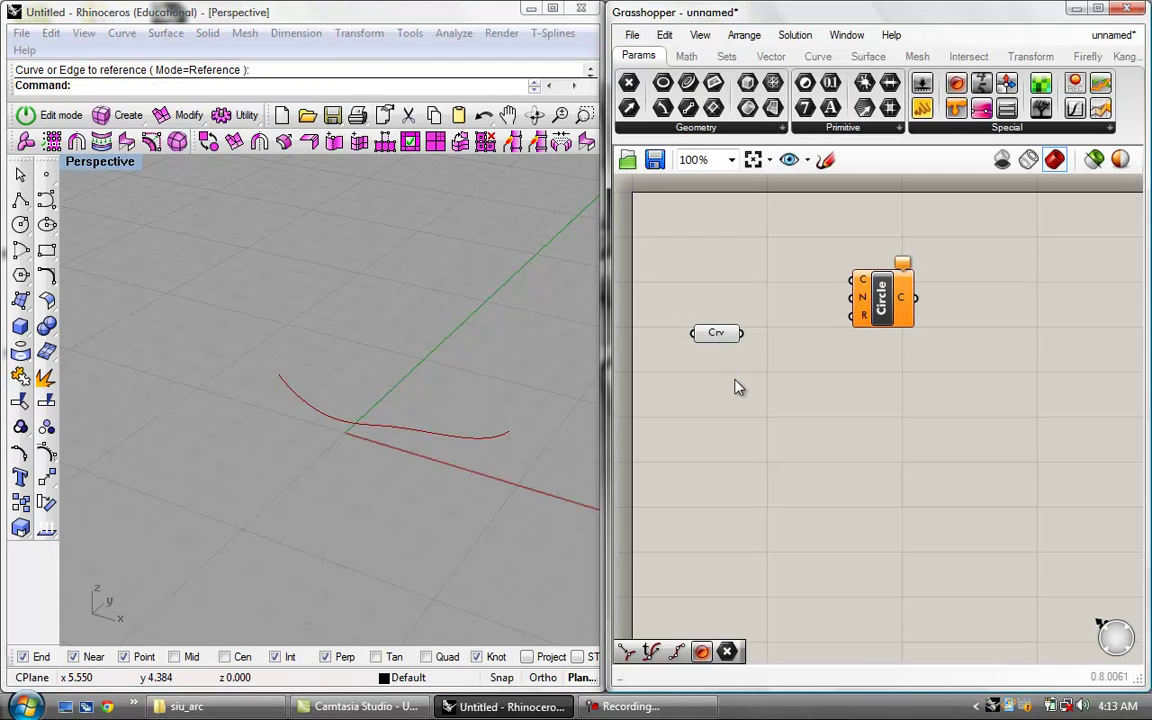
# Step: Connect the Curve parameter to the Circle component's C input and arrange the two components side by side
pyautogui.moveTo(743, 334); pyautogui.dragTo(899, 322)
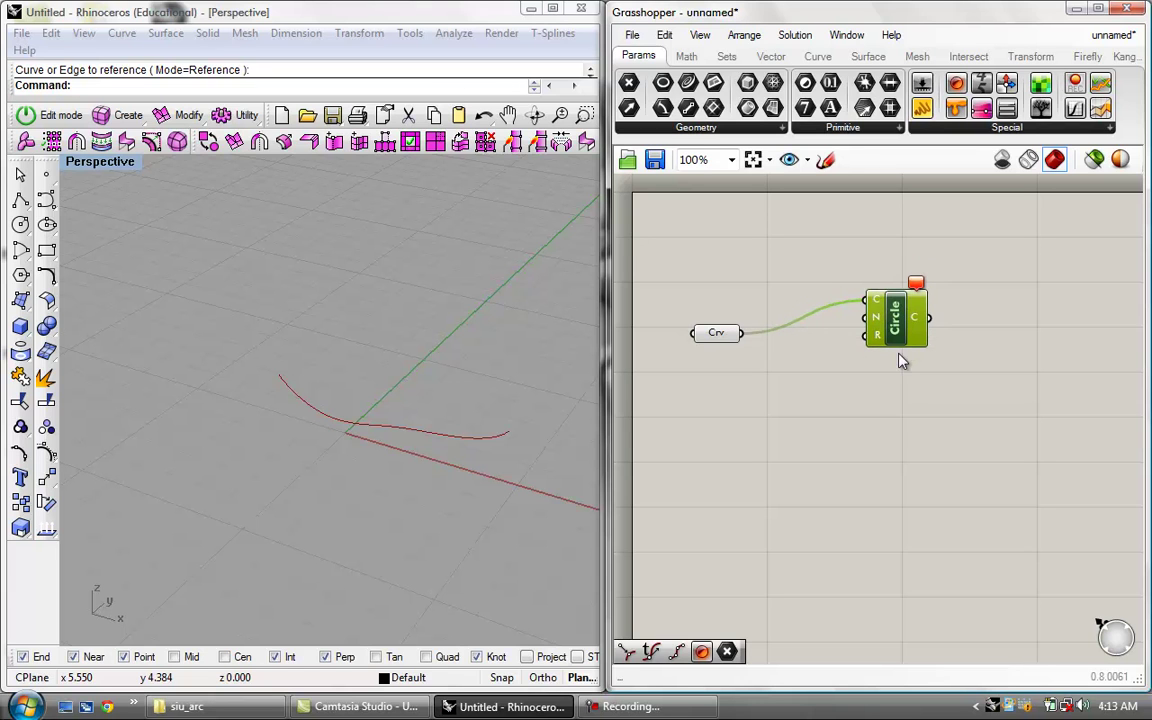
pyautogui.click(900, 385)
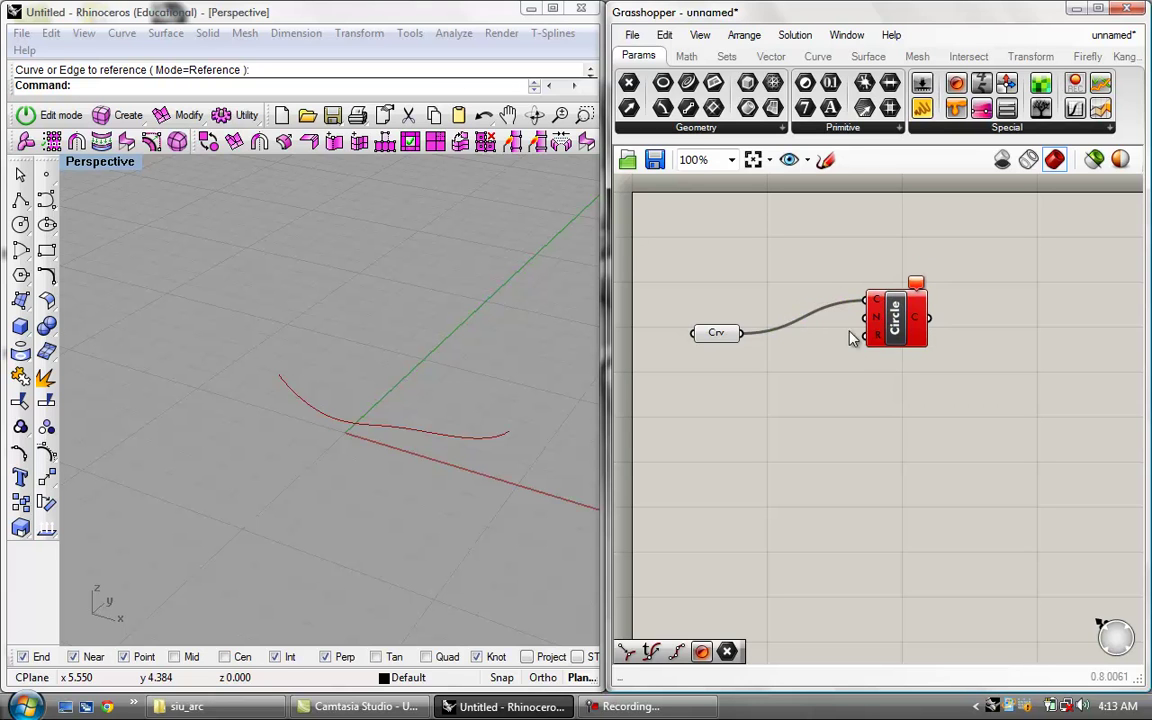
pyautogui.moveTo(717, 339); pyautogui.dragTo(773, 313)
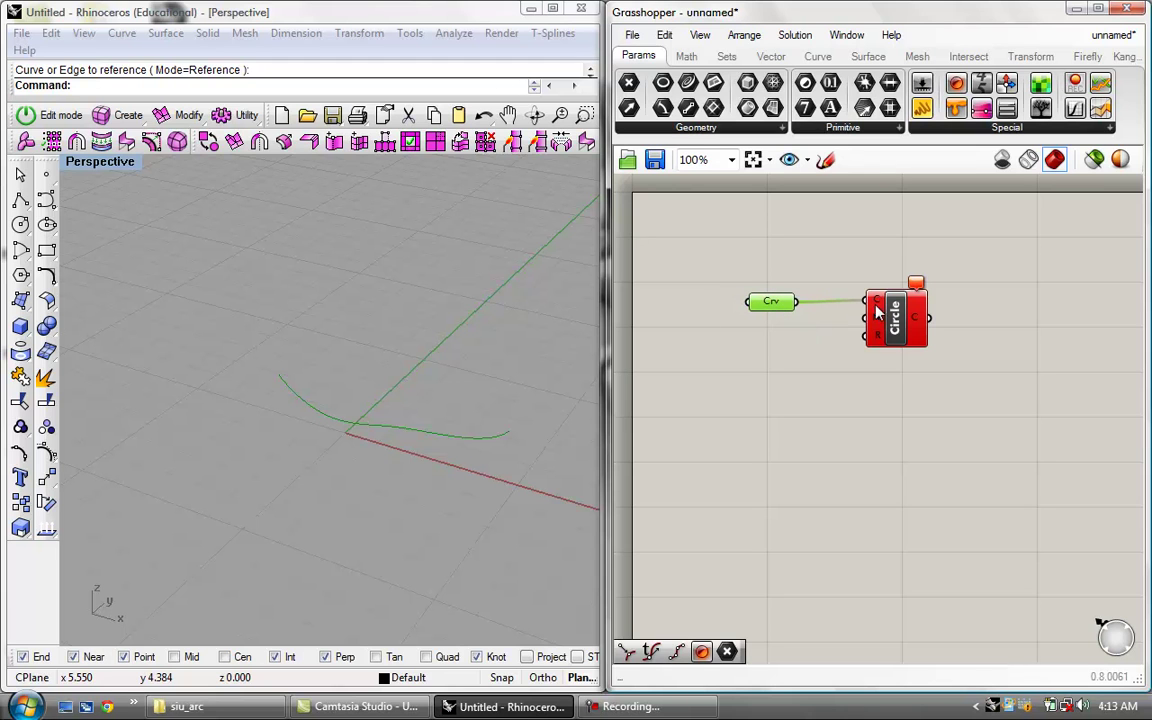
pyautogui.moveTo(880, 320); pyautogui.dragTo(874, 302)
pyautogui.click(832, 368)
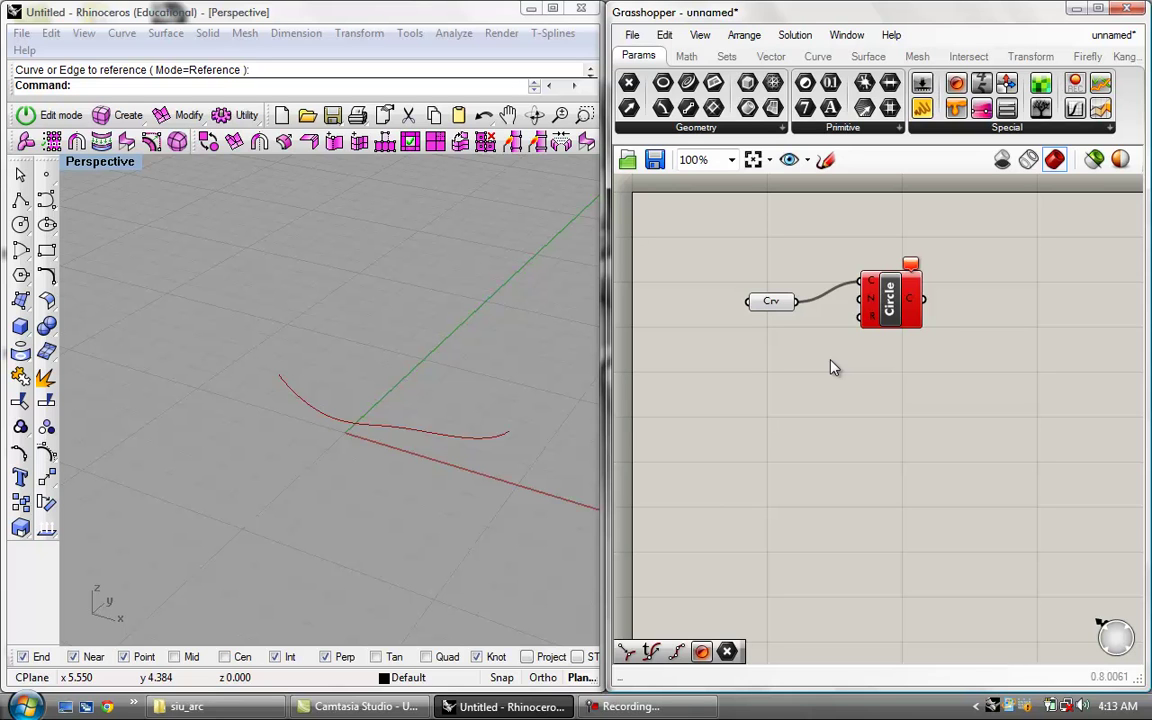
pyautogui.moveTo(779, 308); pyautogui.dragTo(755, 311)
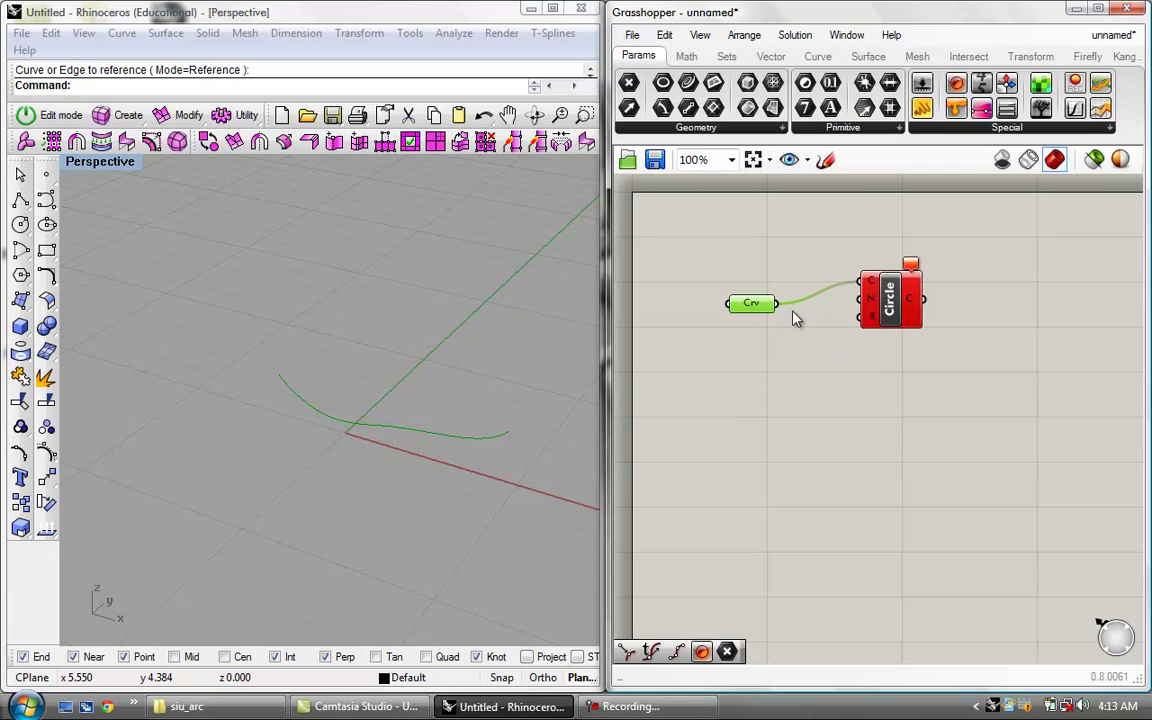
# Step: Read the Circle component's radius input and error details, and delete both the Curve parameter and the Circle component from the canvas
pyautogui.moveTo(913, 268)
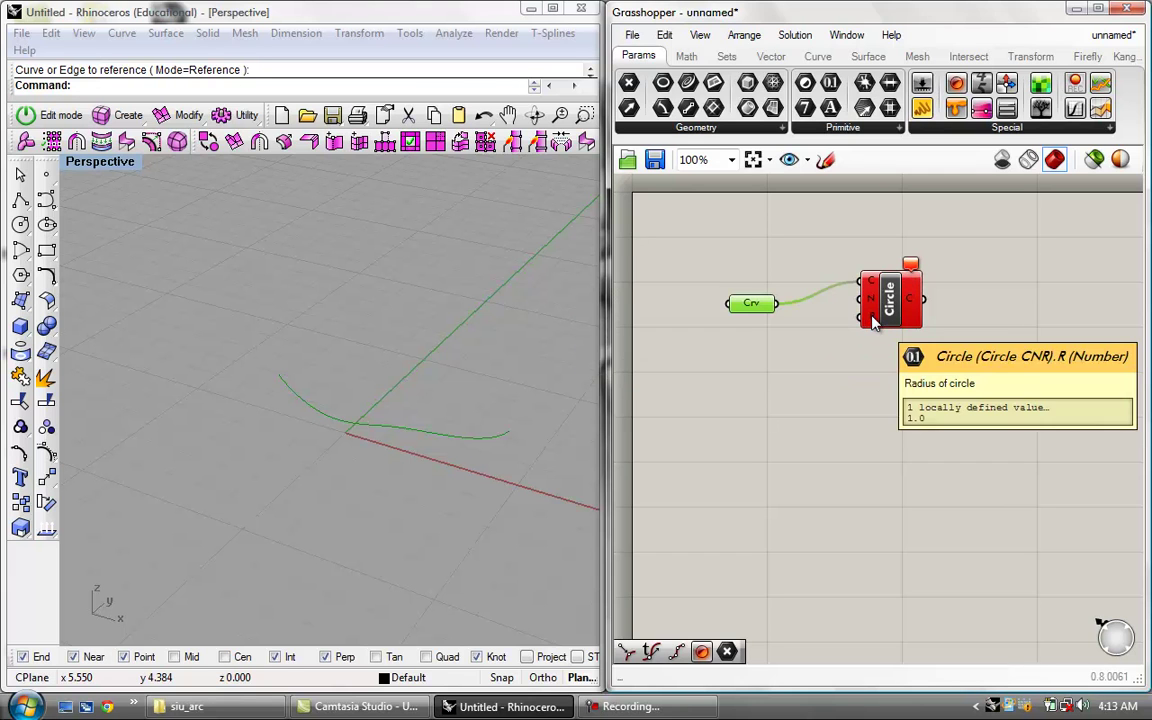
pyautogui.moveTo(873, 287)
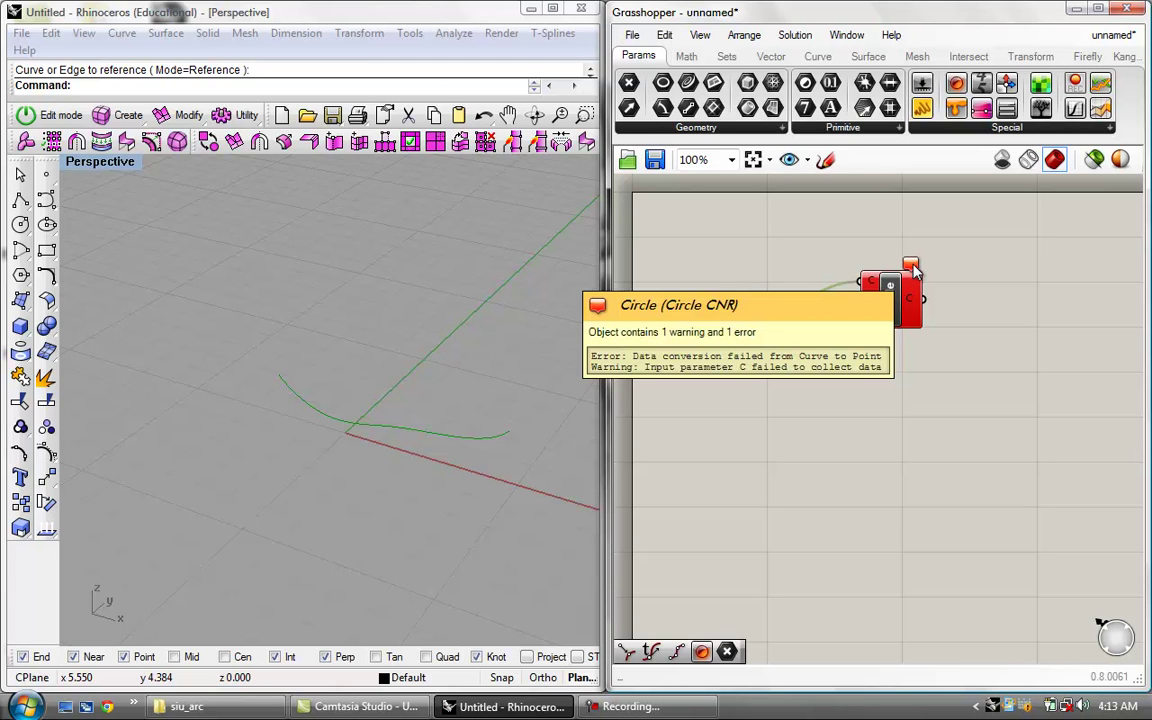
pyautogui.click(864, 411)
pyautogui.moveTo(965, 246); pyautogui.dragTo(700, 406)
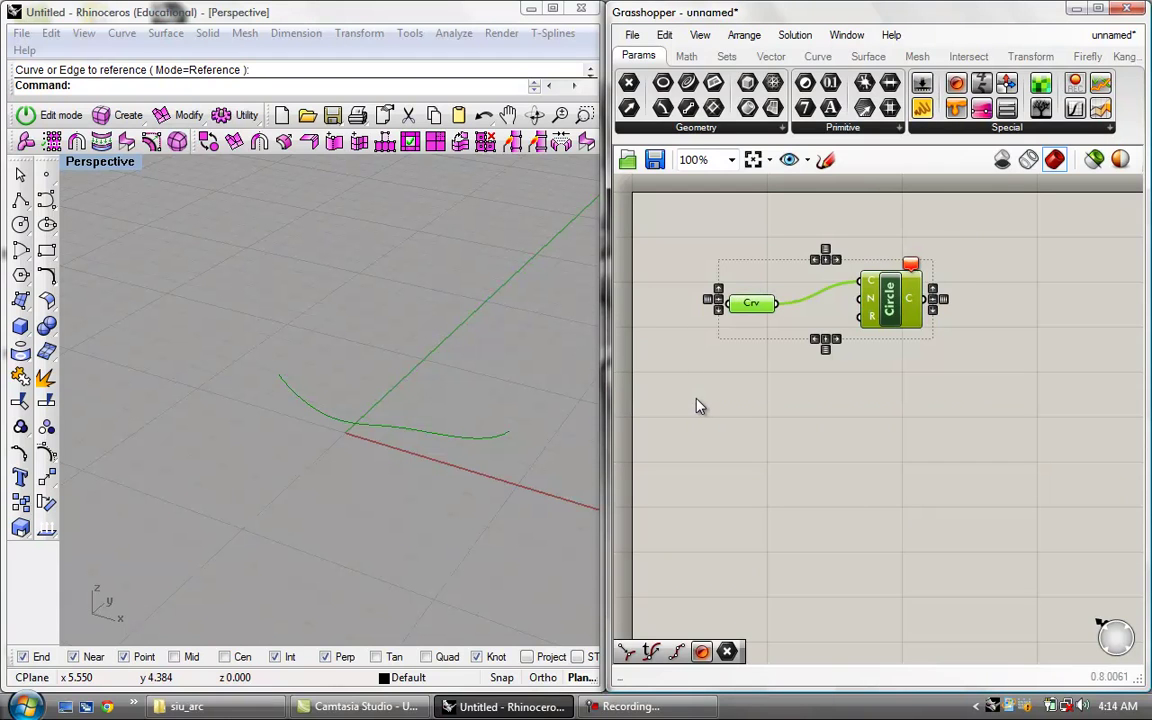
pyautogui.press('Delete')
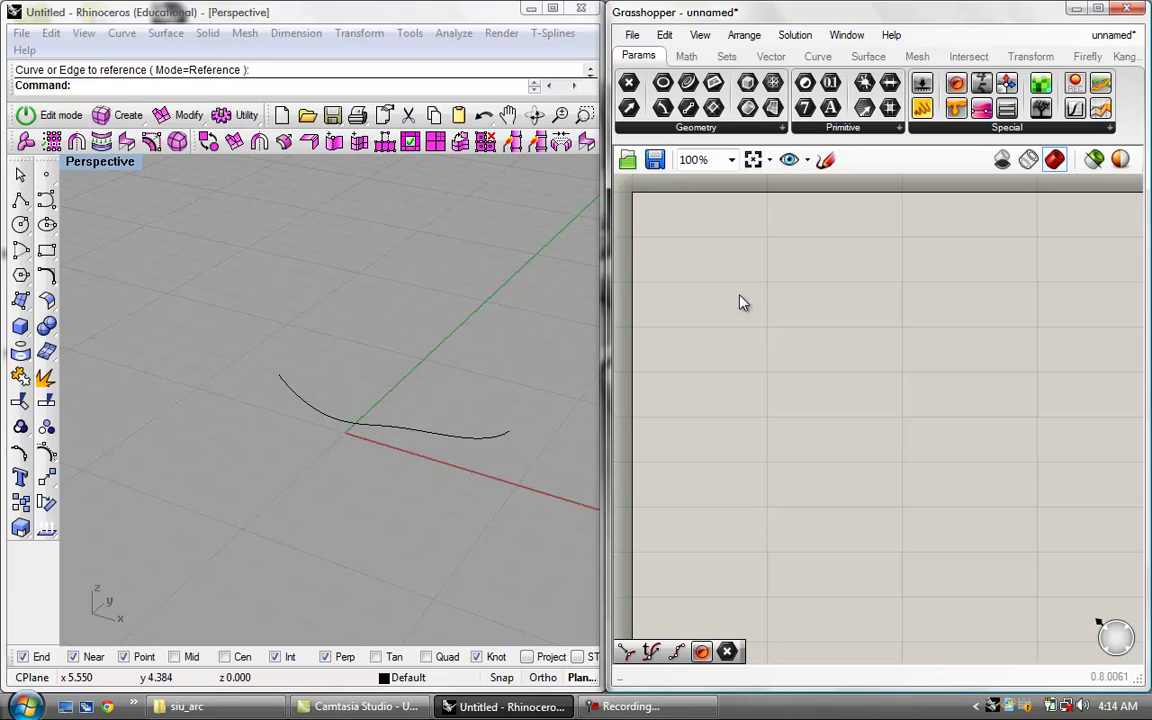
# Step: Add a number slider to the empty Grasshopper canvas and slide its value up to about 0.71
pyautogui.doubleClick(780, 279)
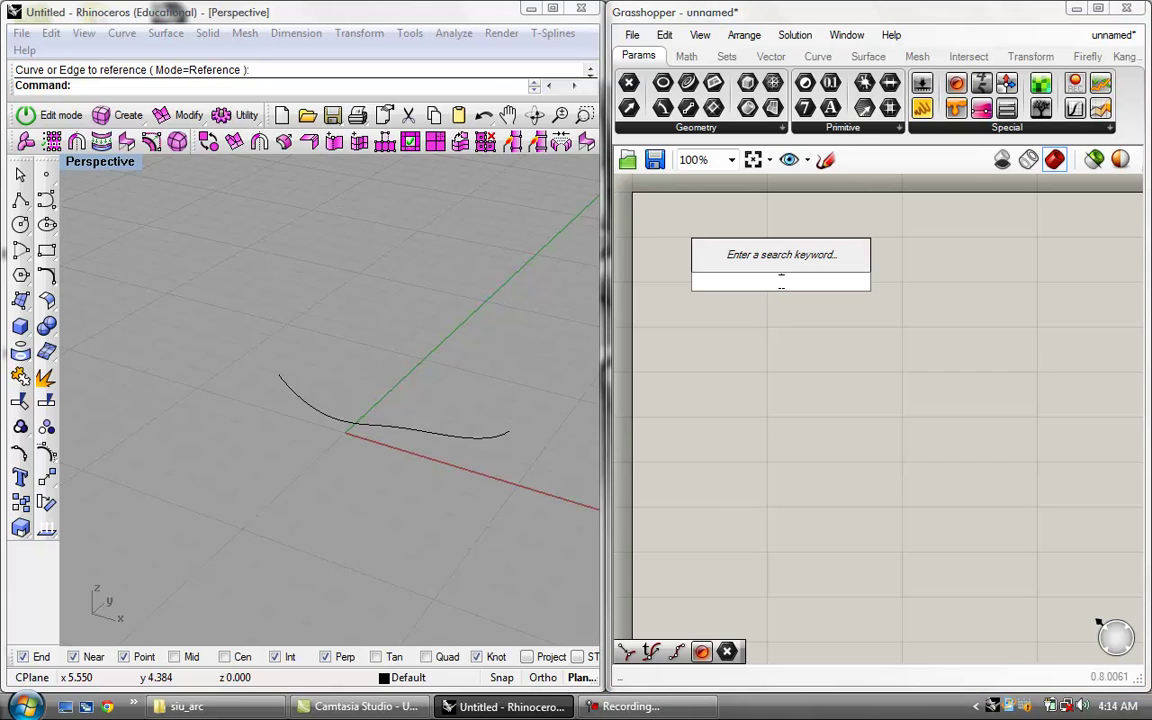
pyautogui.write('slide')
pyautogui.press('Return')
pyautogui.moveTo(753, 290); pyautogui.dragTo(751, 320)
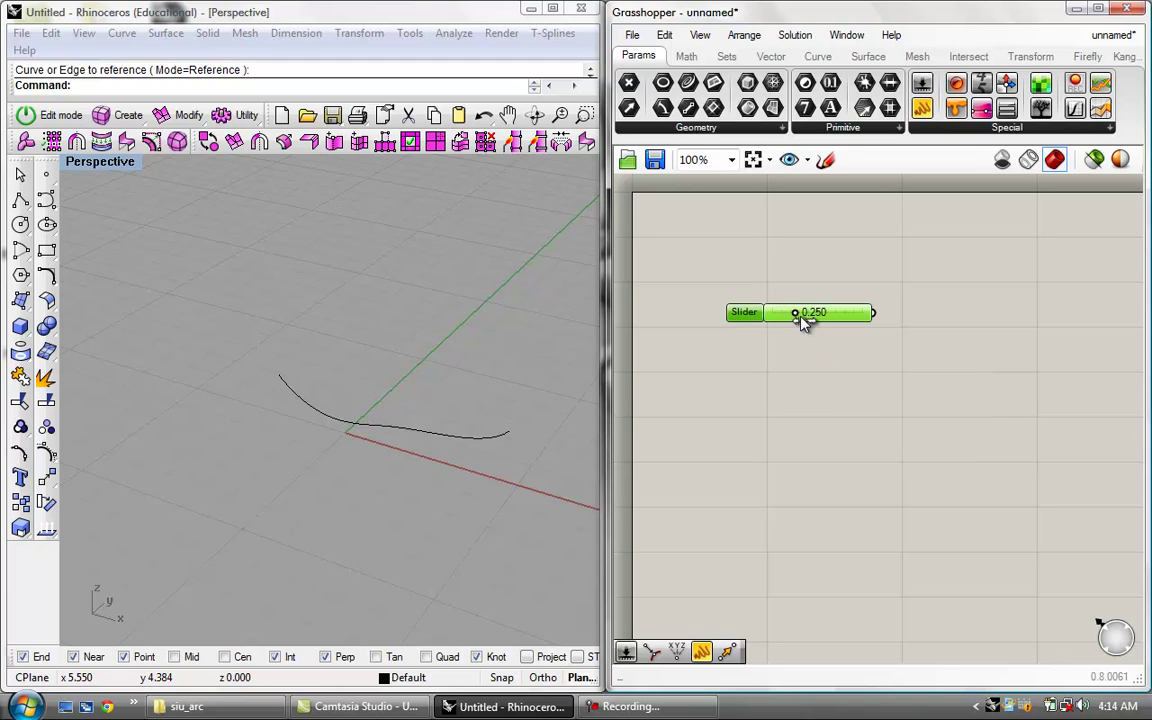
pyautogui.moveTo(795, 316); pyautogui.dragTo(849, 317)
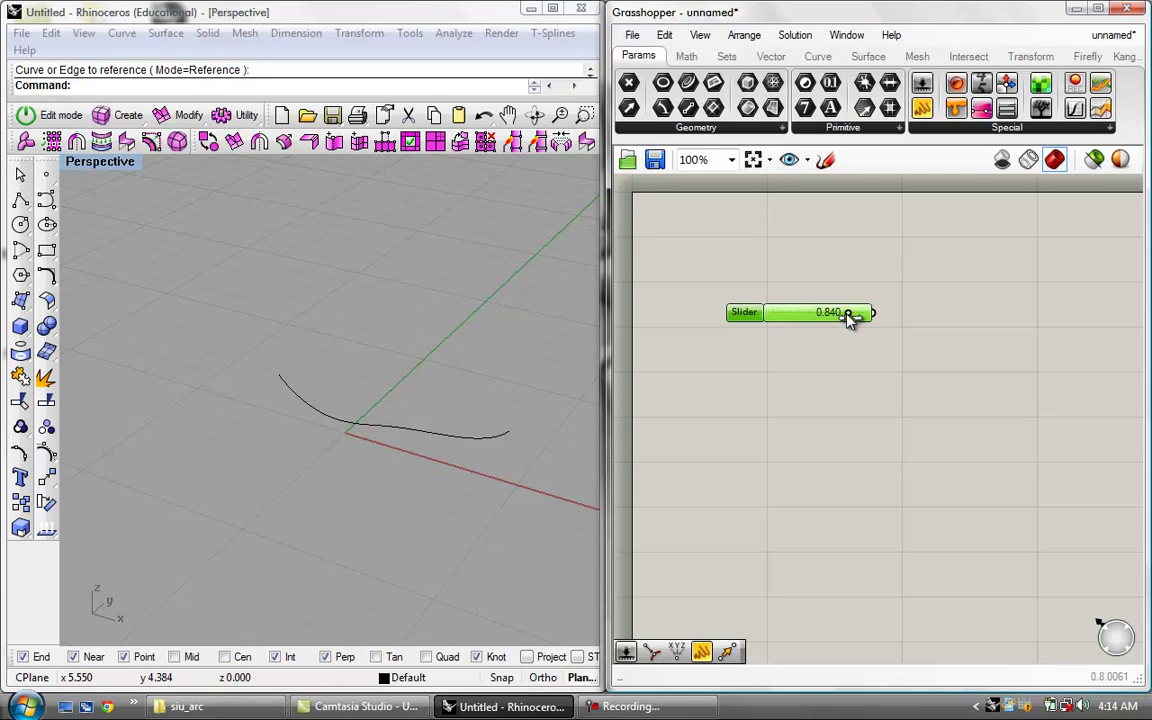
# Step: Set the slider's rounding to even numbers (E), accept the settings, and try sliding its grip
pyautogui.doubleClick(745, 314)
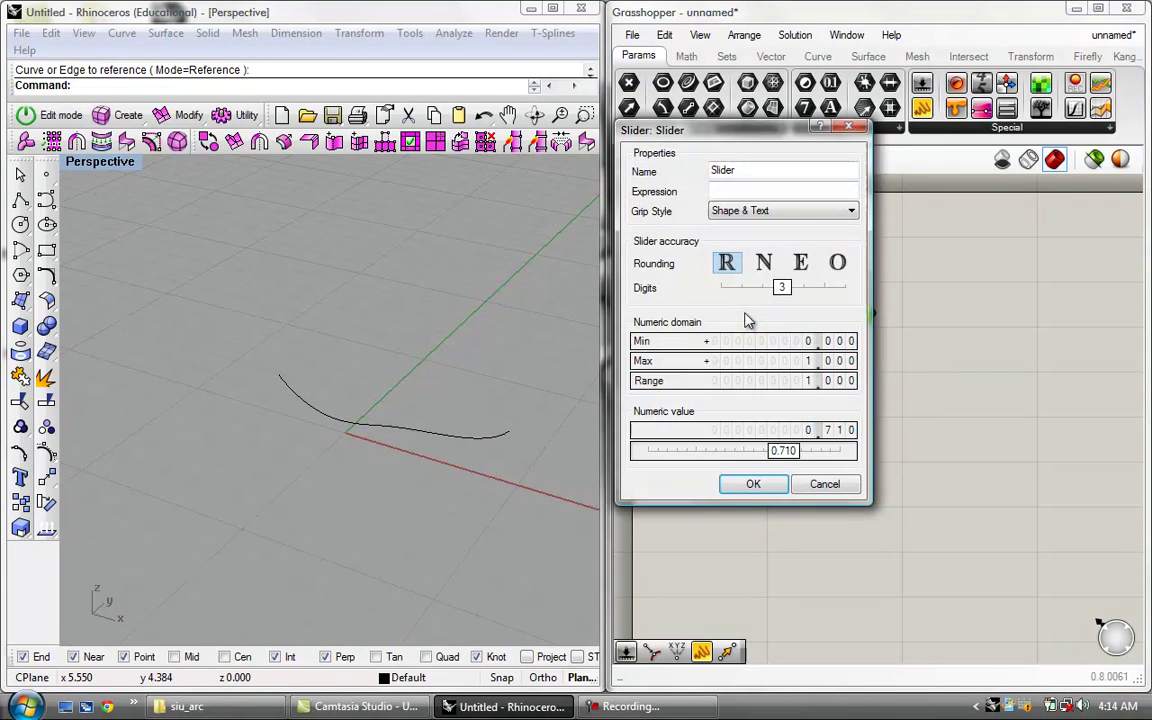
pyautogui.moveTo(742, 130); pyautogui.dragTo(1005, 192)
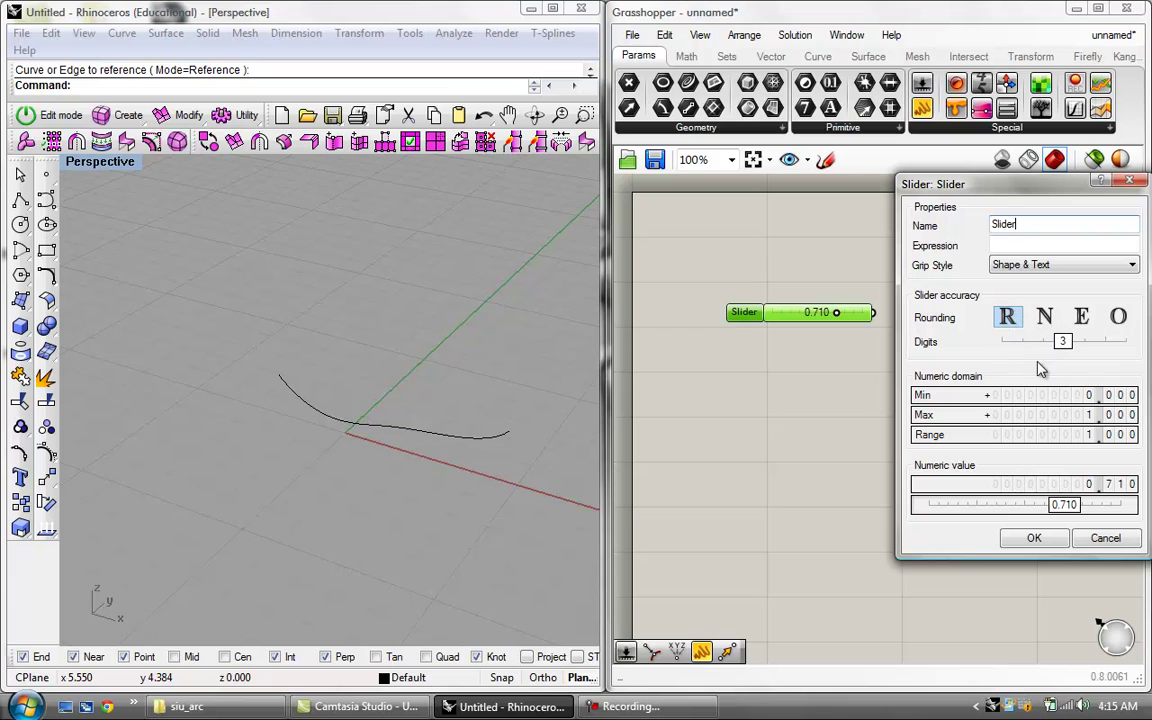
pyautogui.moveTo(1063, 343)
pyautogui.mouseDown()
pyautogui.moveTo(1005, 350)
pyautogui.moveTo(1120, 347)
pyautogui.moveTo(1063, 347)
pyautogui.mouseUp()
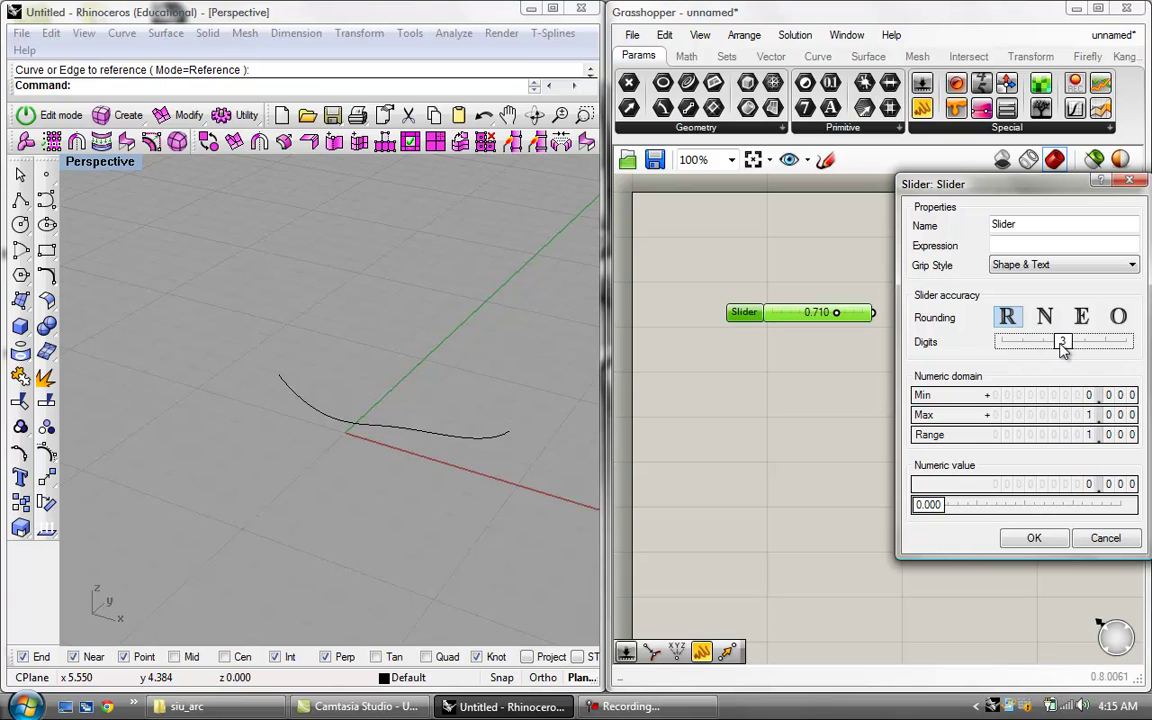
pyautogui.click(1045, 318)
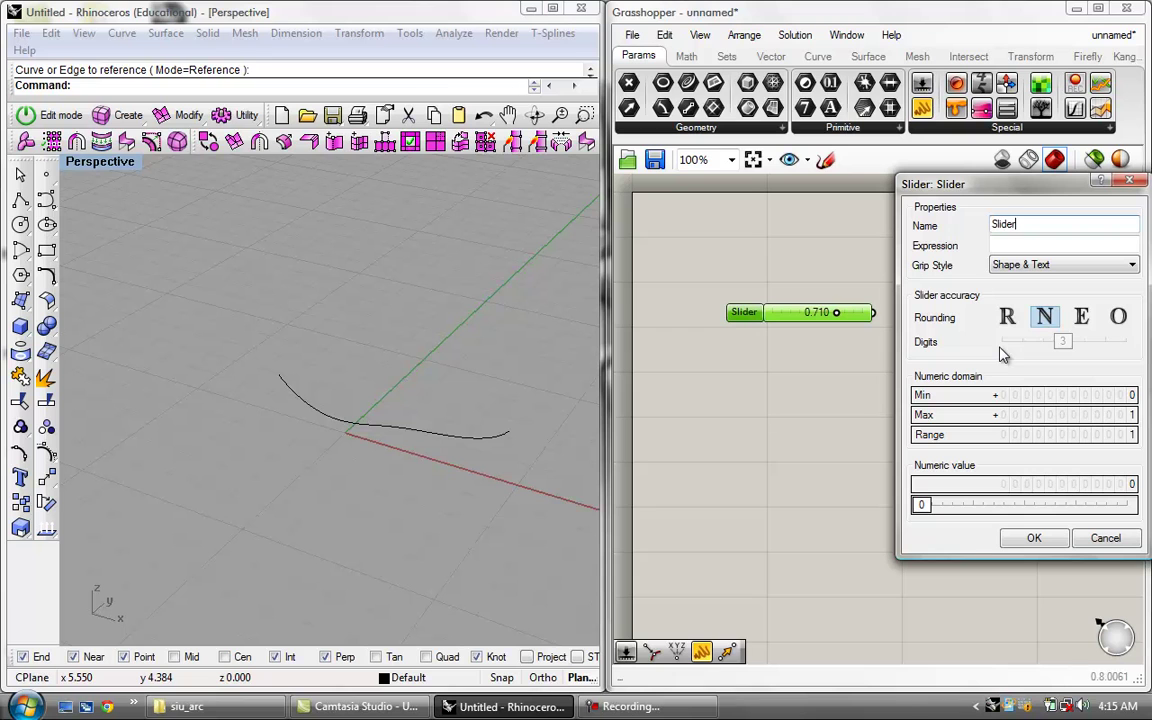
pyautogui.click(1088, 322)
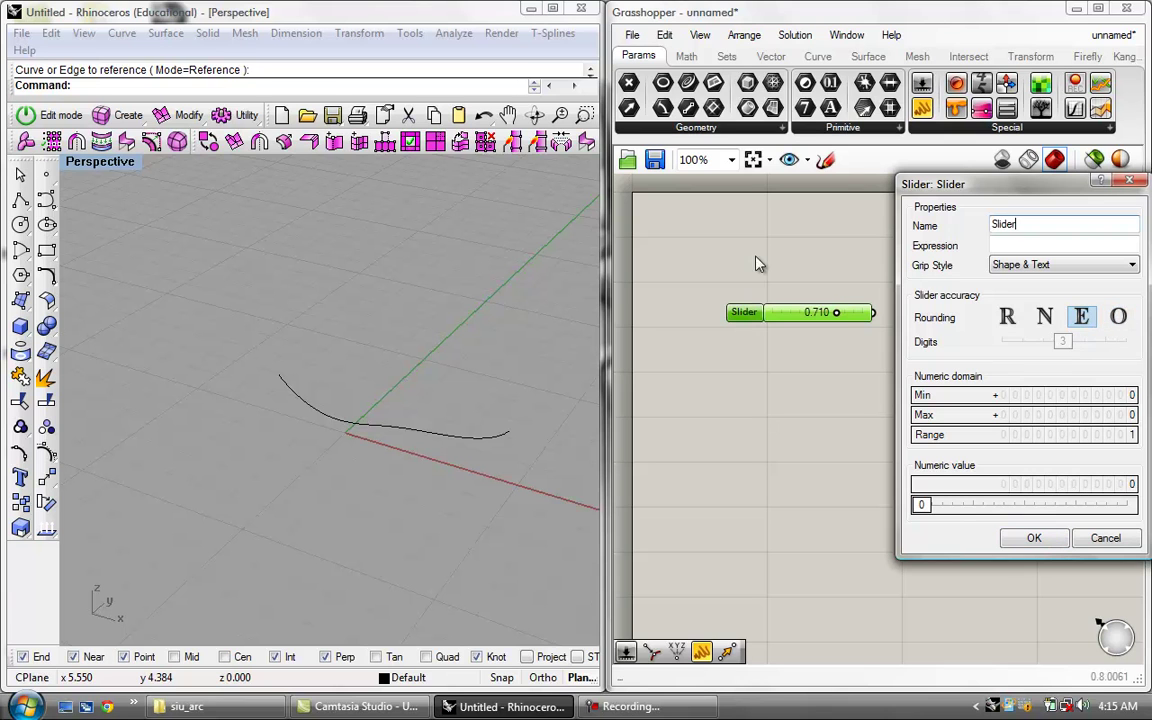
pyautogui.click(1048, 540)
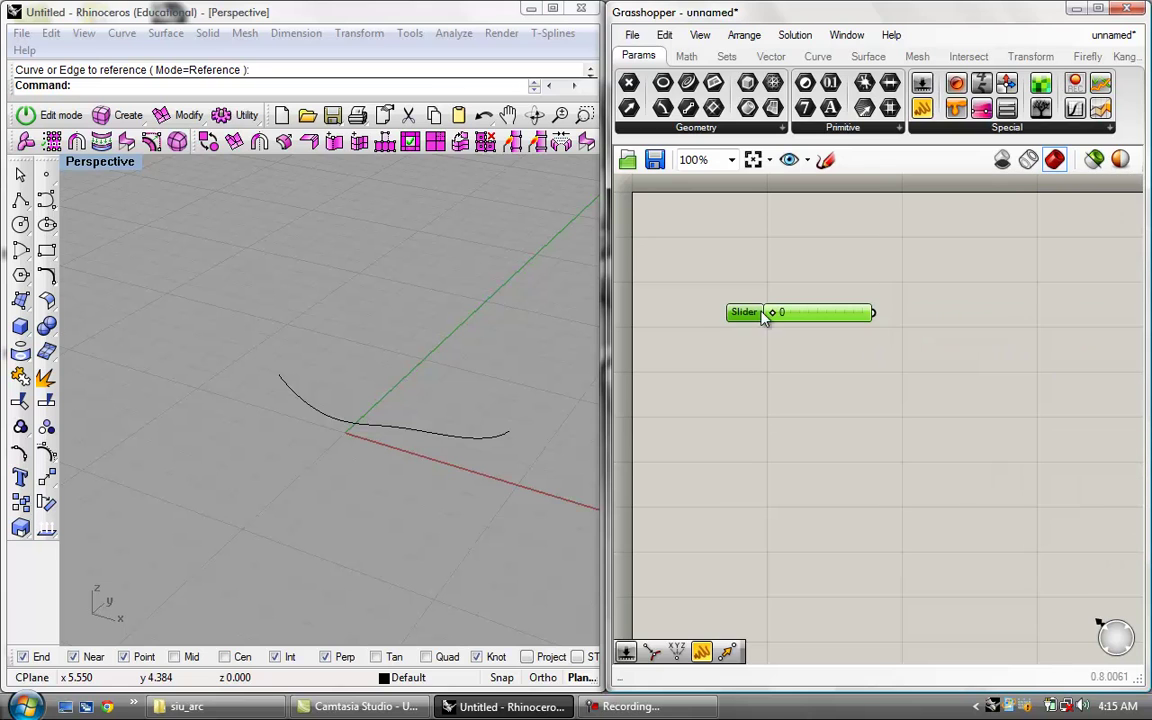
pyautogui.moveTo(862, 313); pyautogui.dragTo(788, 322)
# Step: Try to set the slider's minimum limit to -5 while its rounding is set to even numbers
pyautogui.doubleClick(744, 316)
pyautogui.moveTo(736, 151); pyautogui.dragTo(1014, 211)
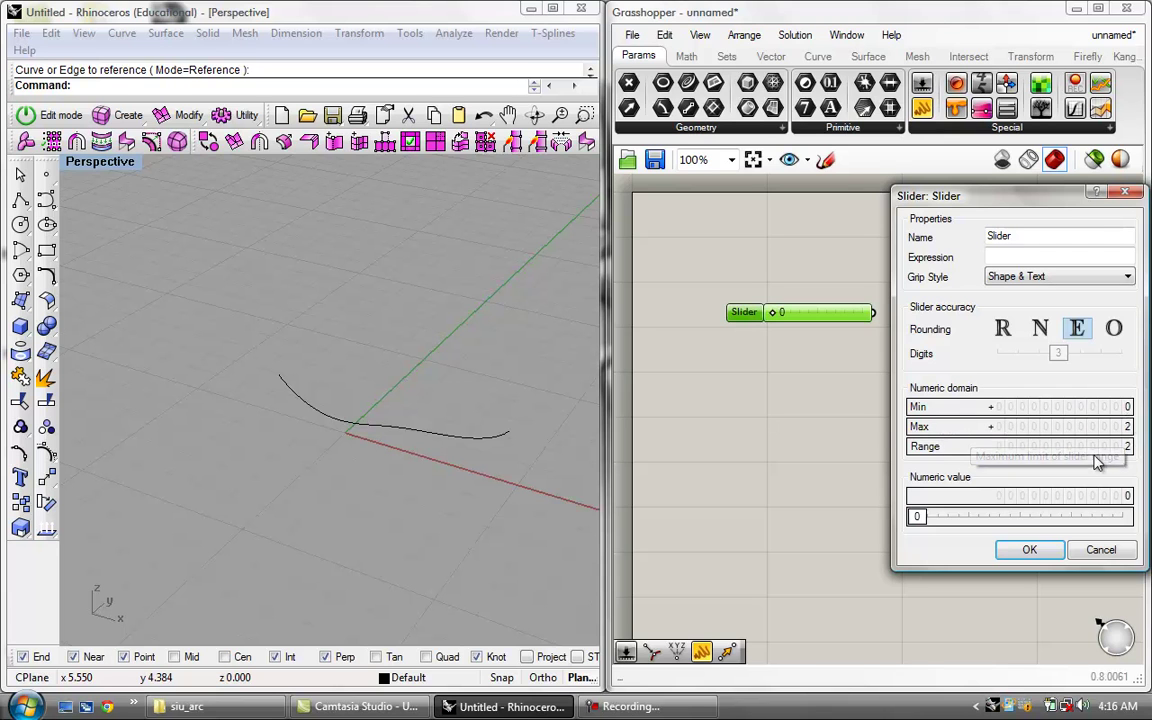
pyautogui.doubleClick(1128, 408)
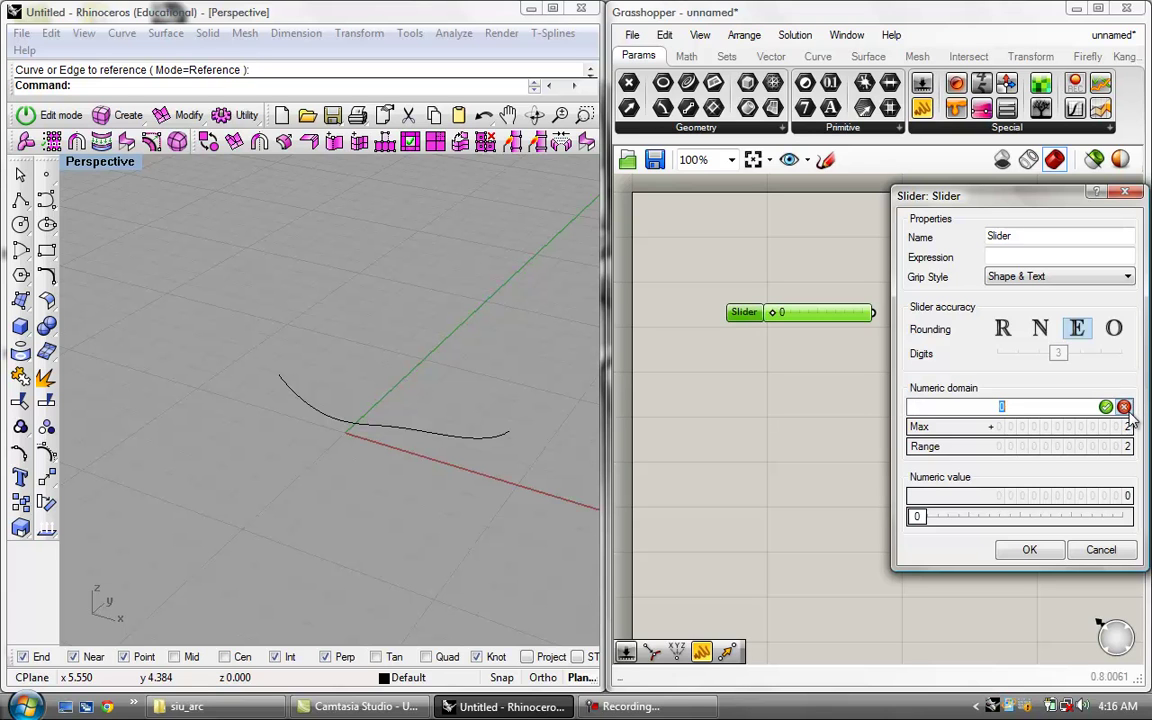
pyautogui.write('-5')
pyautogui.press('Return')
pyautogui.doubleClick(1115, 426)
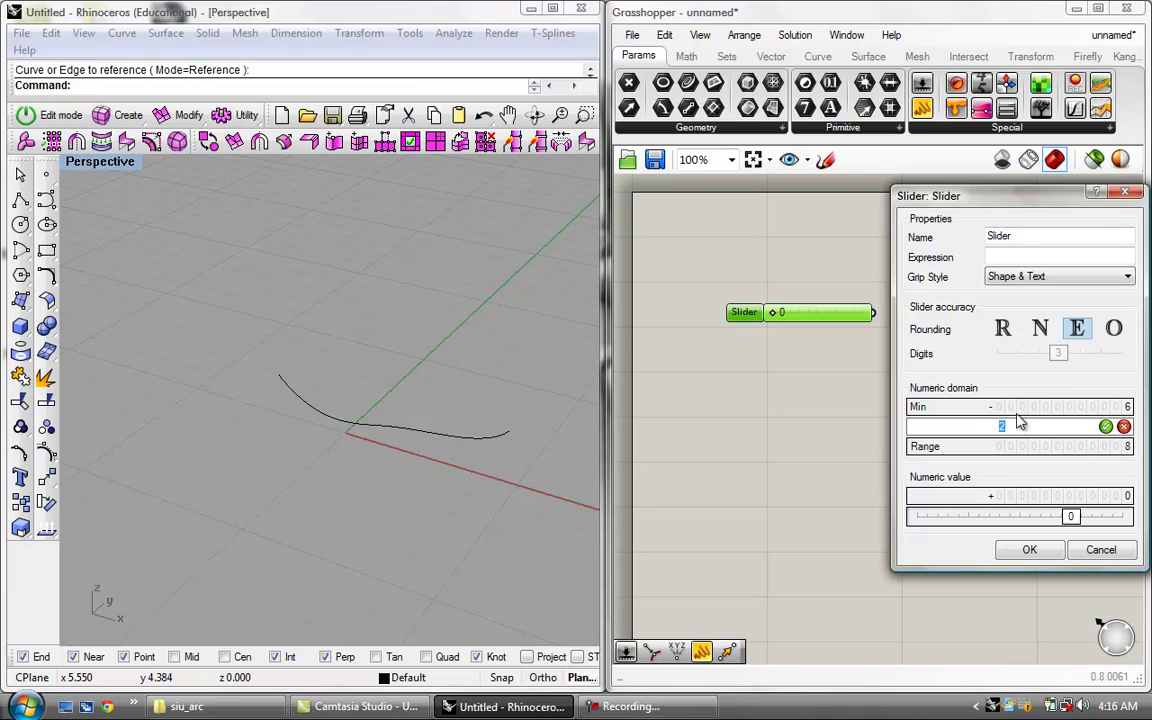
pyautogui.click(1118, 410)
pyautogui.doubleClick(1126, 407)
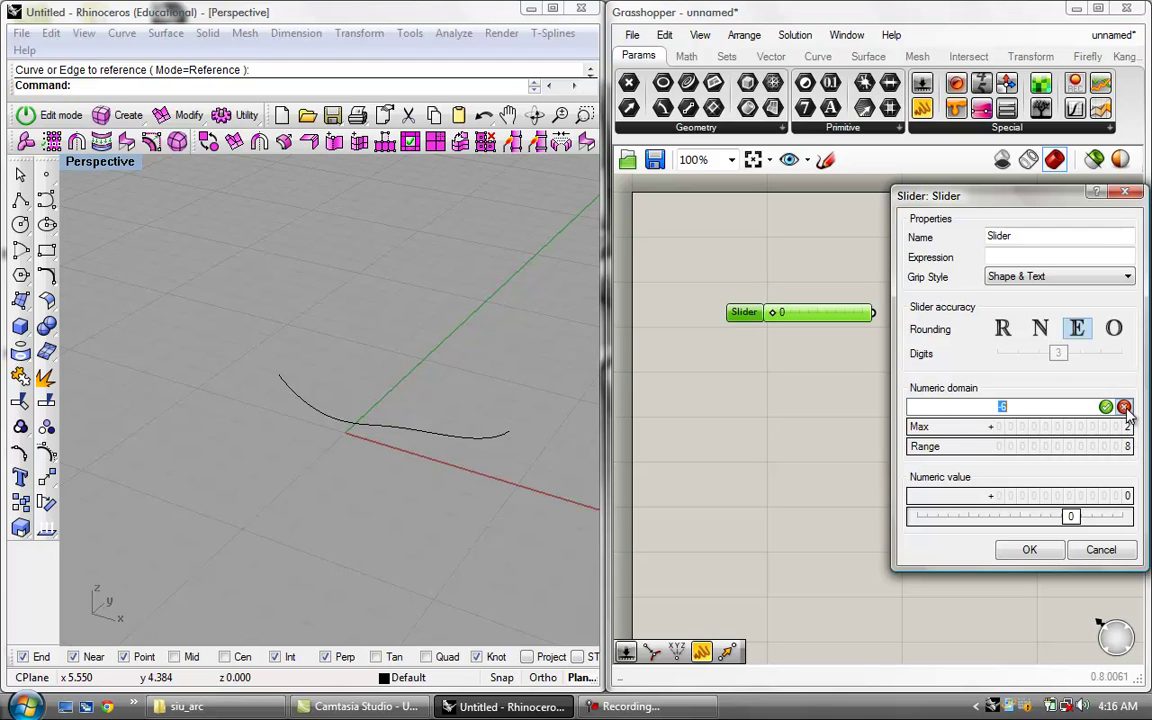
pyautogui.write('-5')
pyautogui.press('Escape')
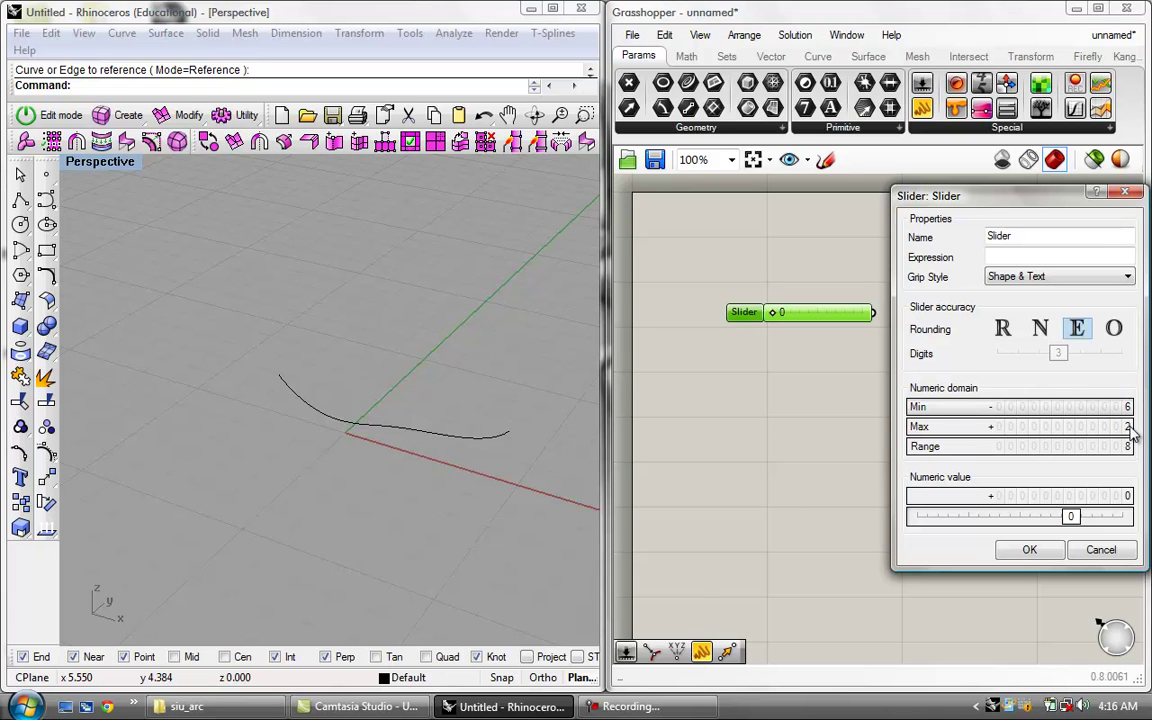
# Step: Set the maximum limit of the slider's numeric domain to 6
pyautogui.doubleClick(1025, 427)
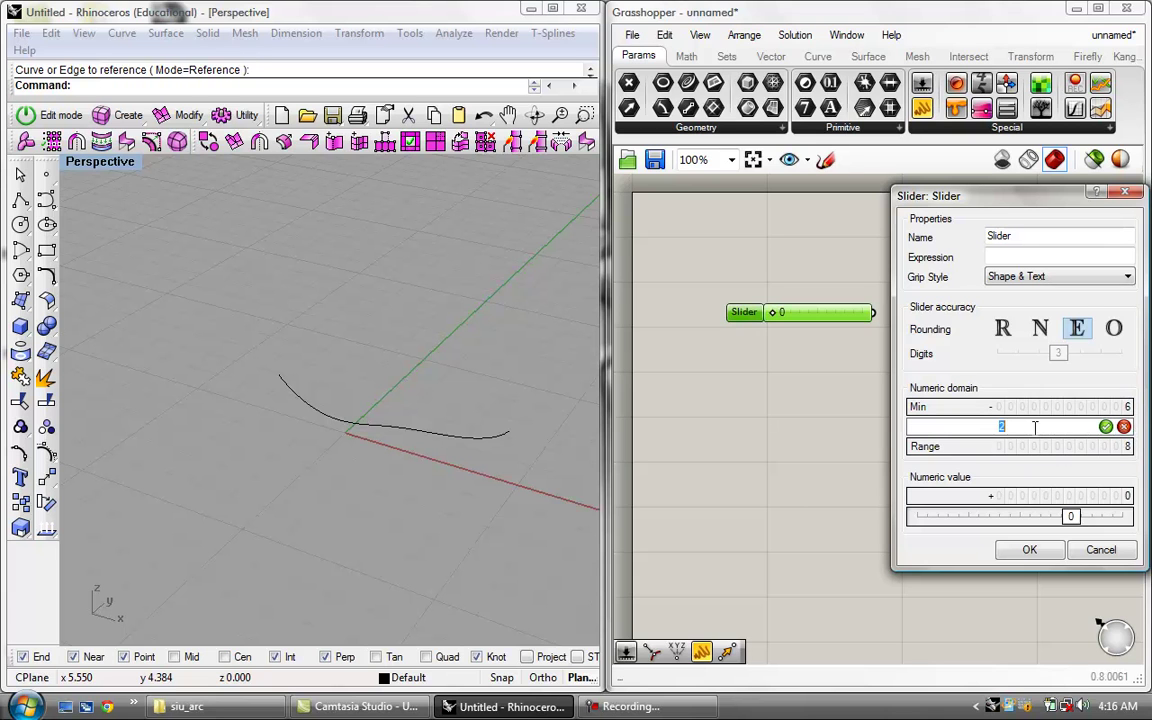
pyautogui.write('6')
pyautogui.press('Return')
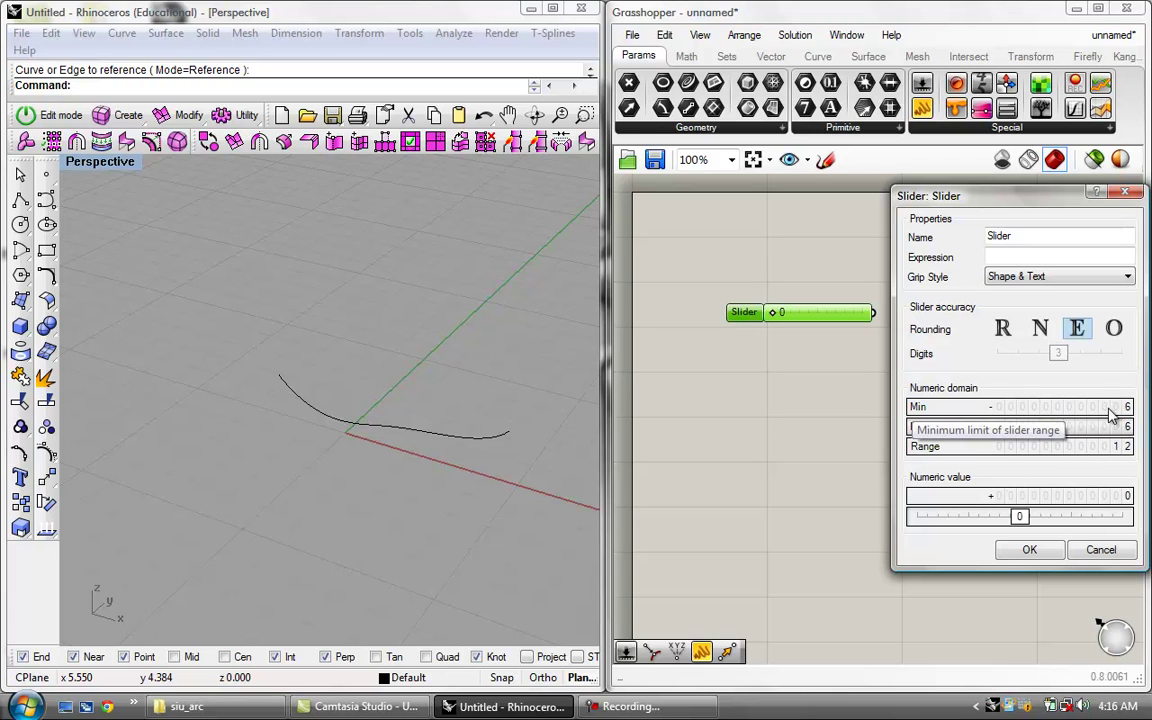
# Step: Switch the slider's rounding to integers (N) and set its minimum limit to -5
pyautogui.click(1040, 334)
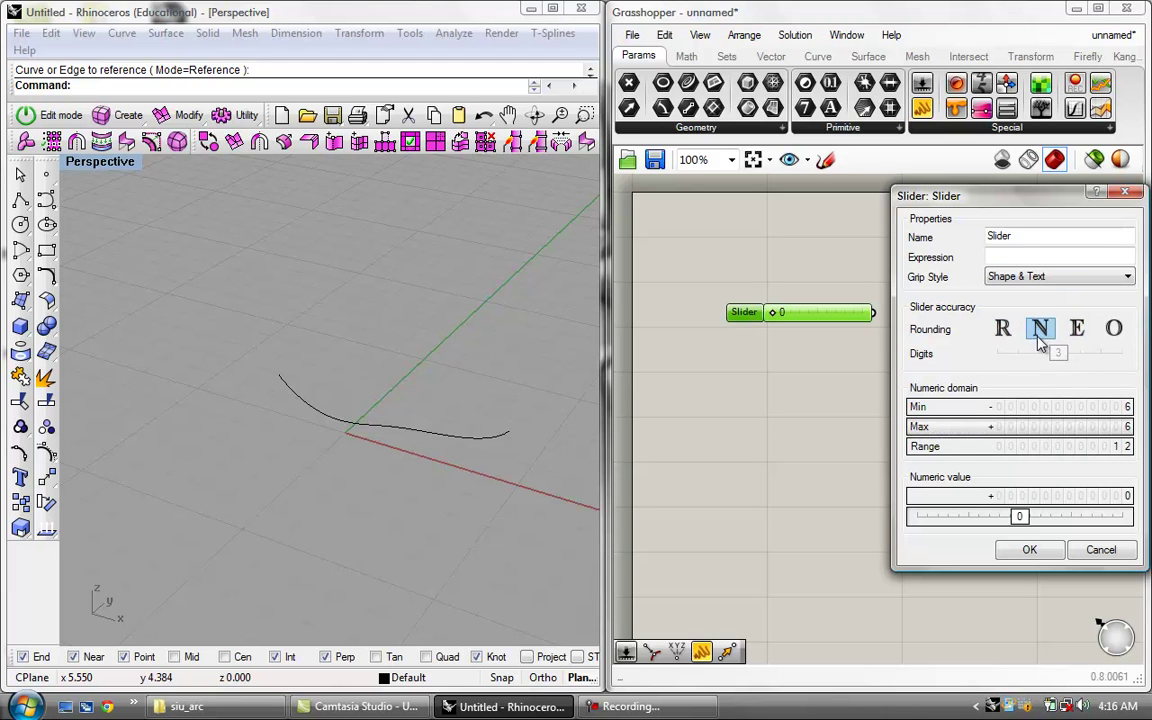
pyautogui.doubleClick(1127, 406)
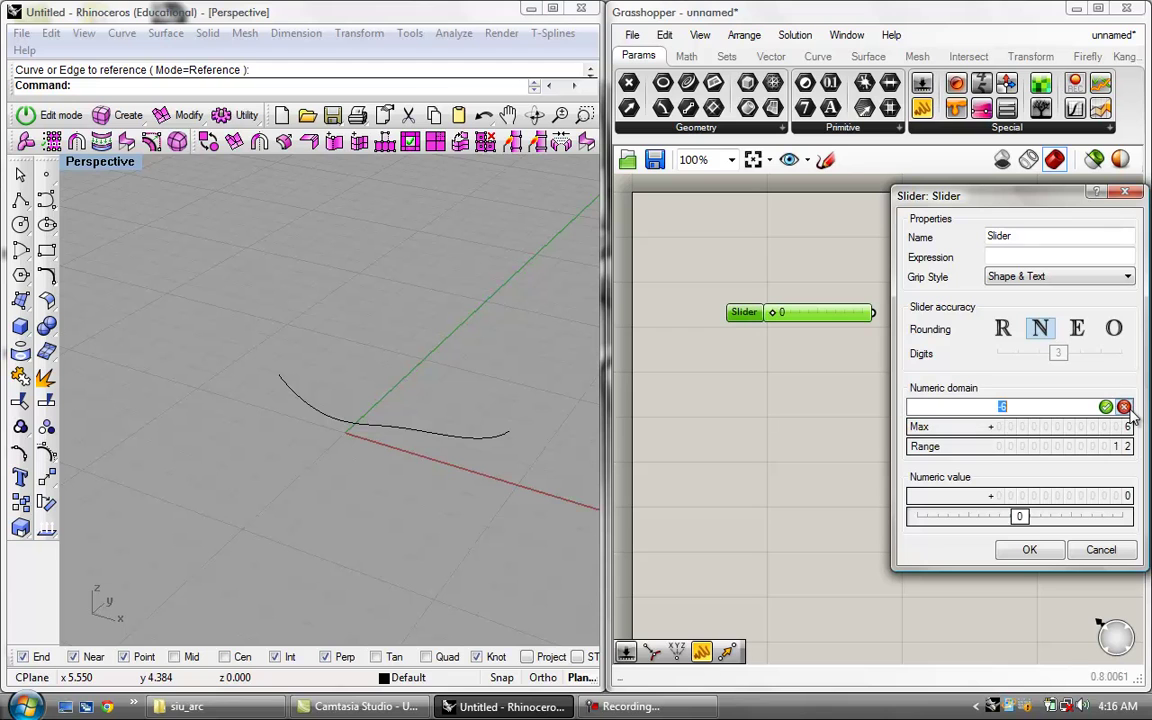
pyautogui.write('-5')
pyautogui.click(1106, 407)
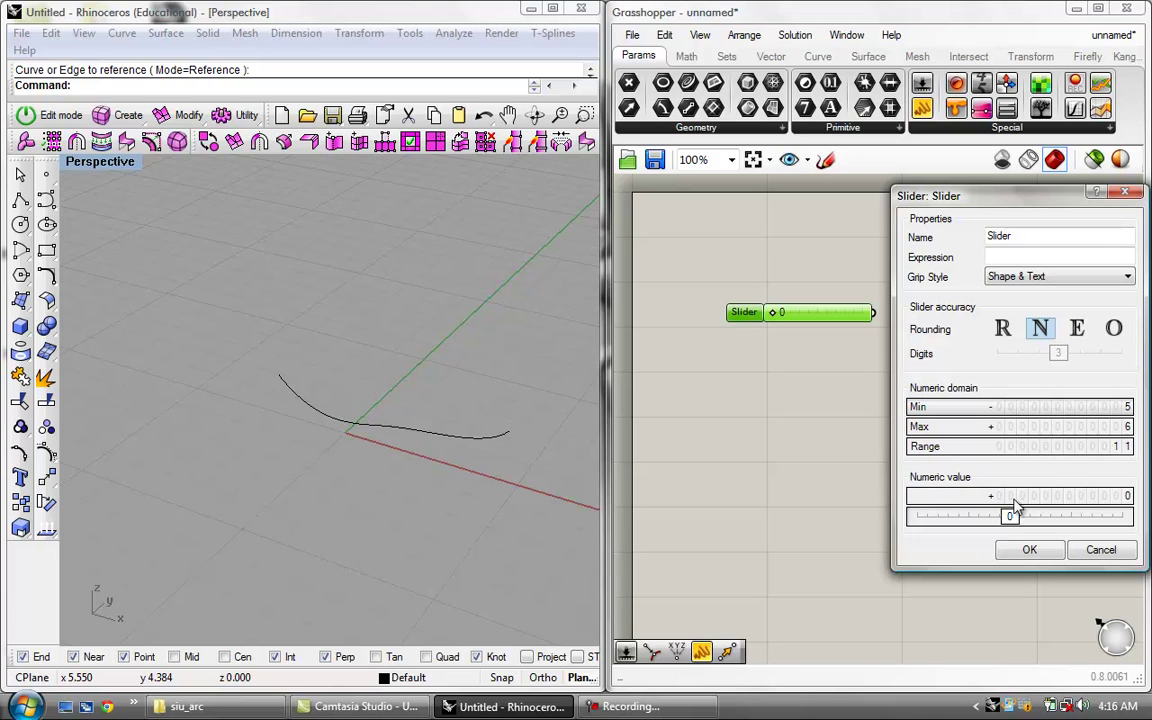
# Step: Set the slider's numeric value to 3, accept the settings, and slide the grip up to 6
pyautogui.doubleClick(1120, 497)
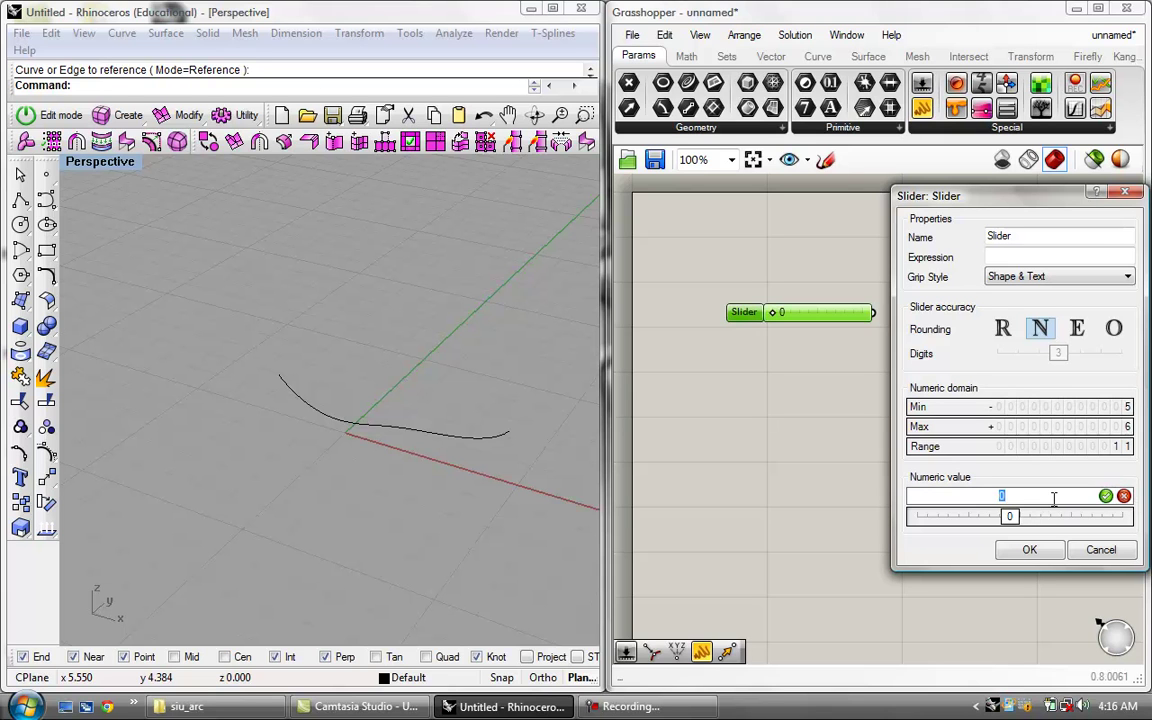
pyautogui.write('3')
pyautogui.click(1105, 496)
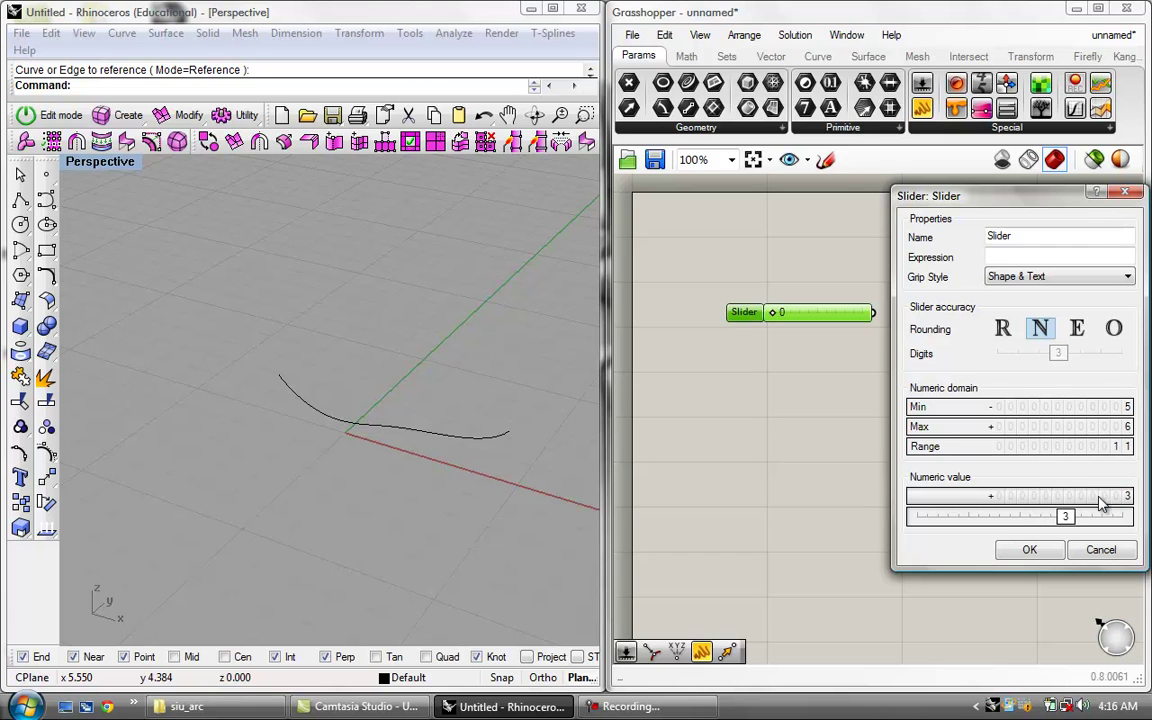
pyautogui.click(1029, 549)
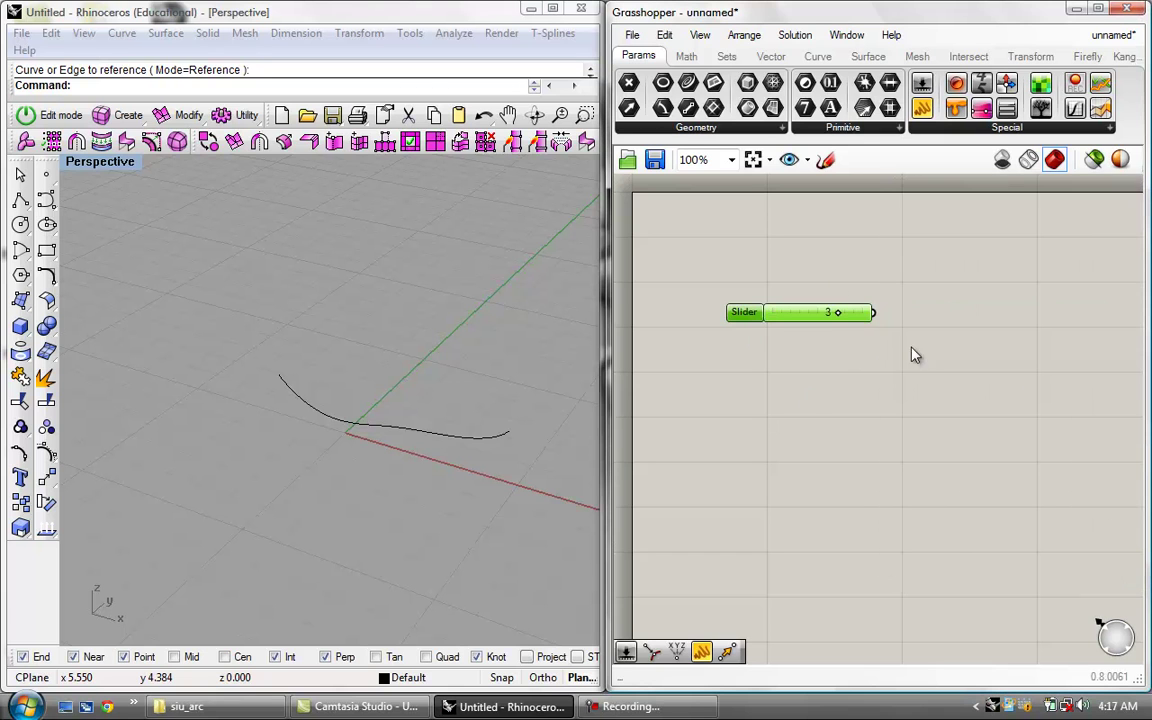
pyautogui.moveTo(835, 314); pyautogui.dragTo(896, 328)
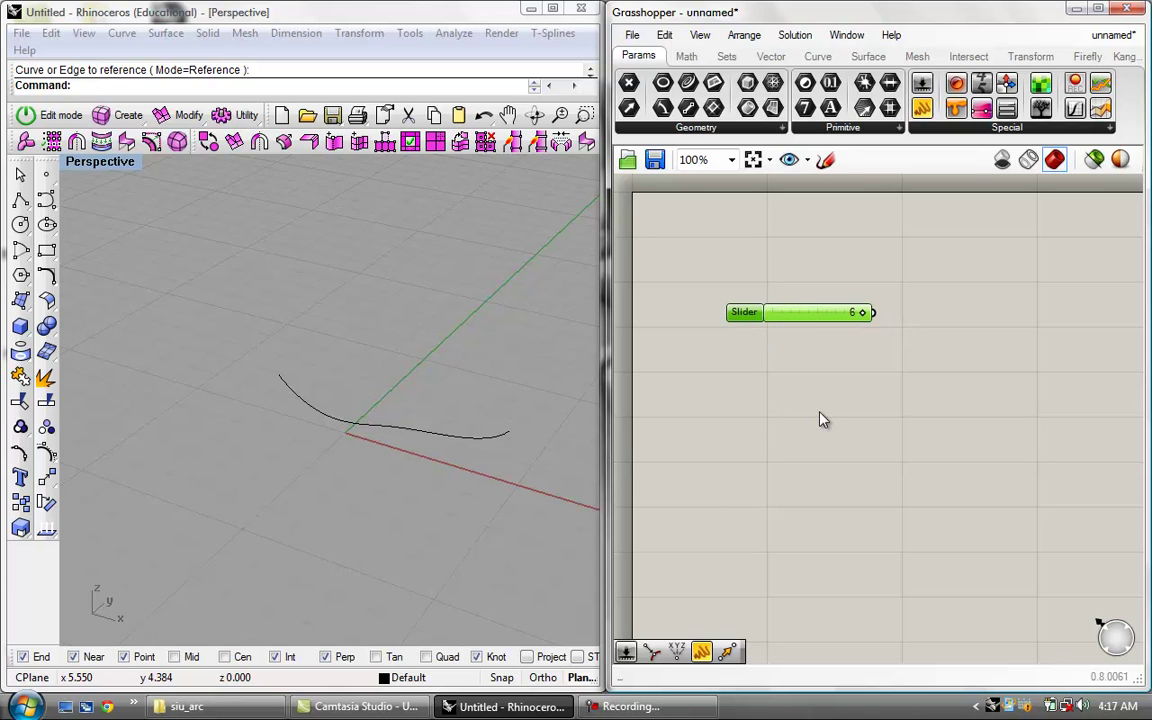